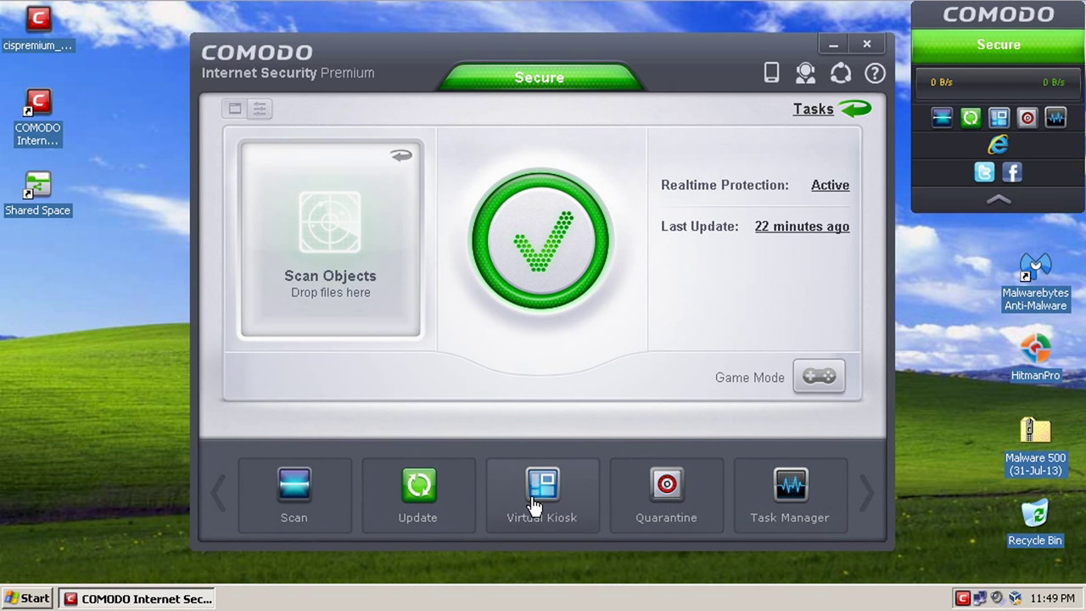
Step: Switch the home screen to the detailed status view and check the options offered for the Scan shortcut
left_click(260, 110)
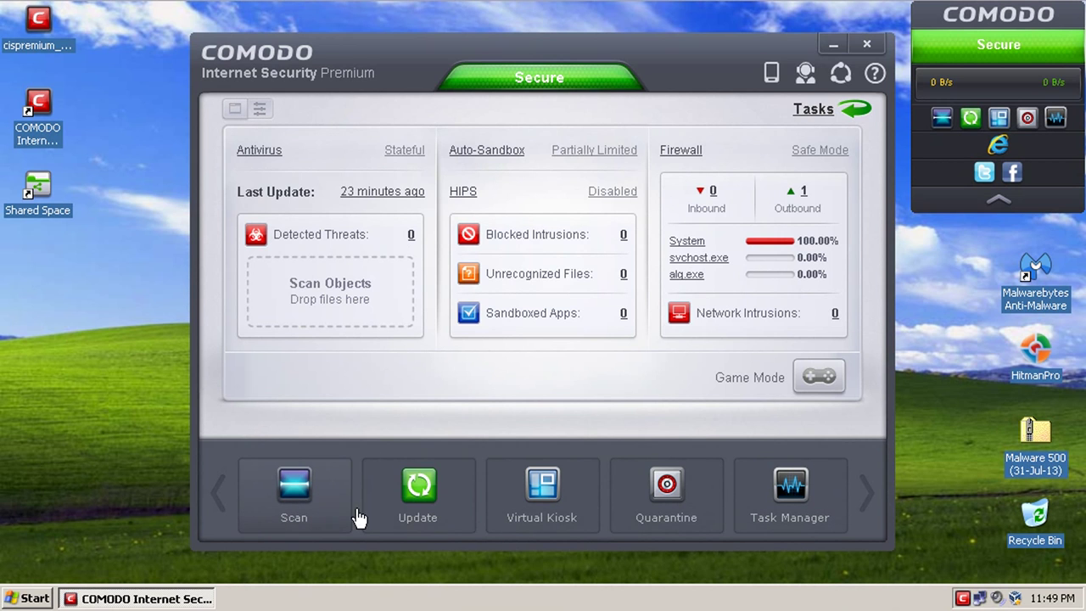
right_click(281, 504)
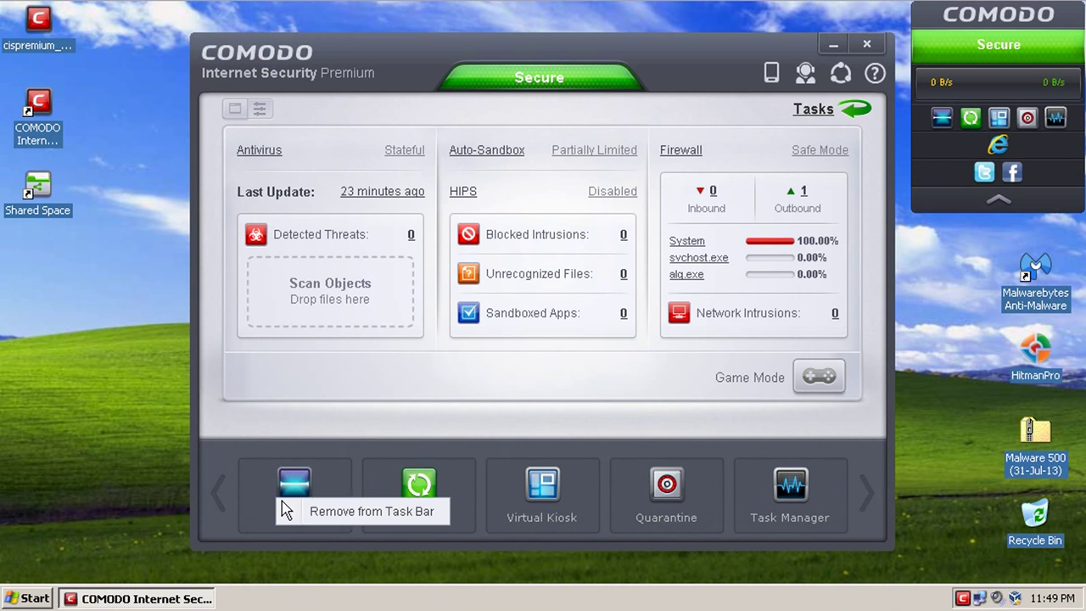
left_click(364, 431)
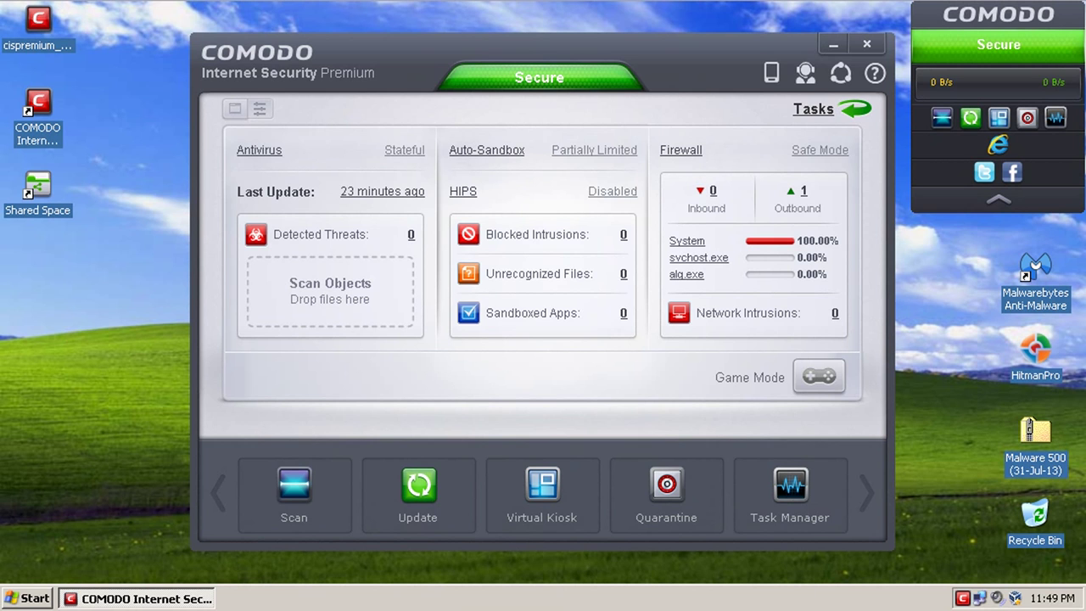
Step: Look through the available protection modes for Antivirus, Auto-Sandbox and Firewall without changing them
left_click(402, 155)
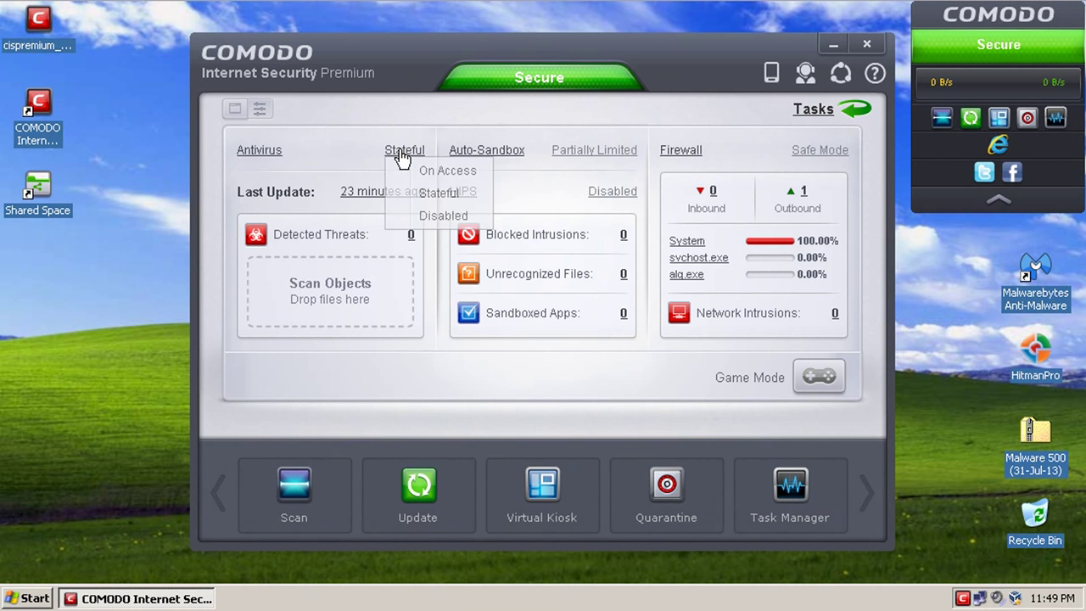
left_click(604, 155)
left_click(809, 155)
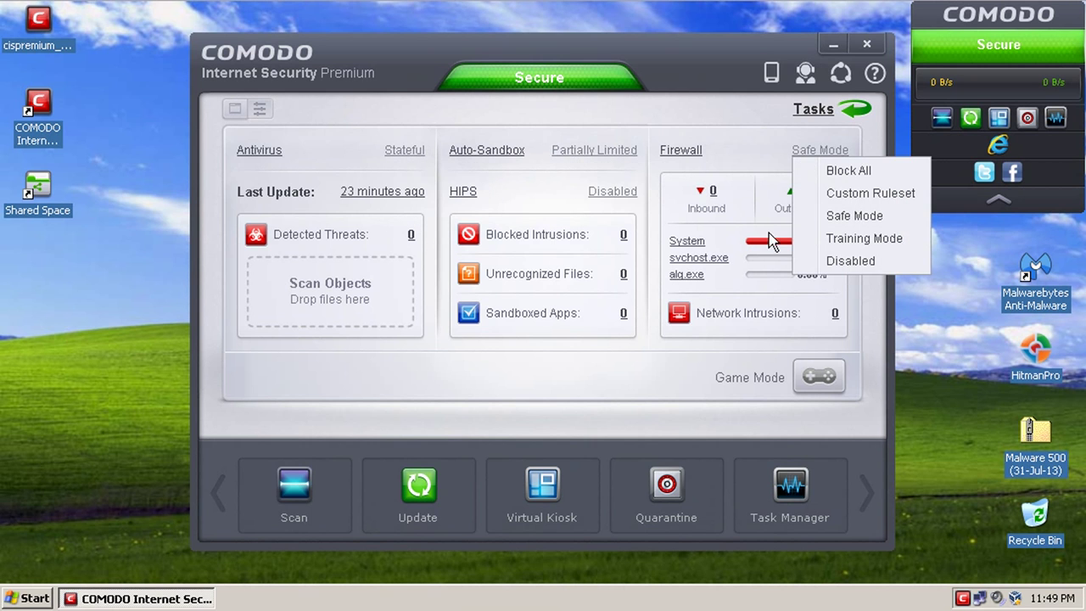
left_click(568, 123)
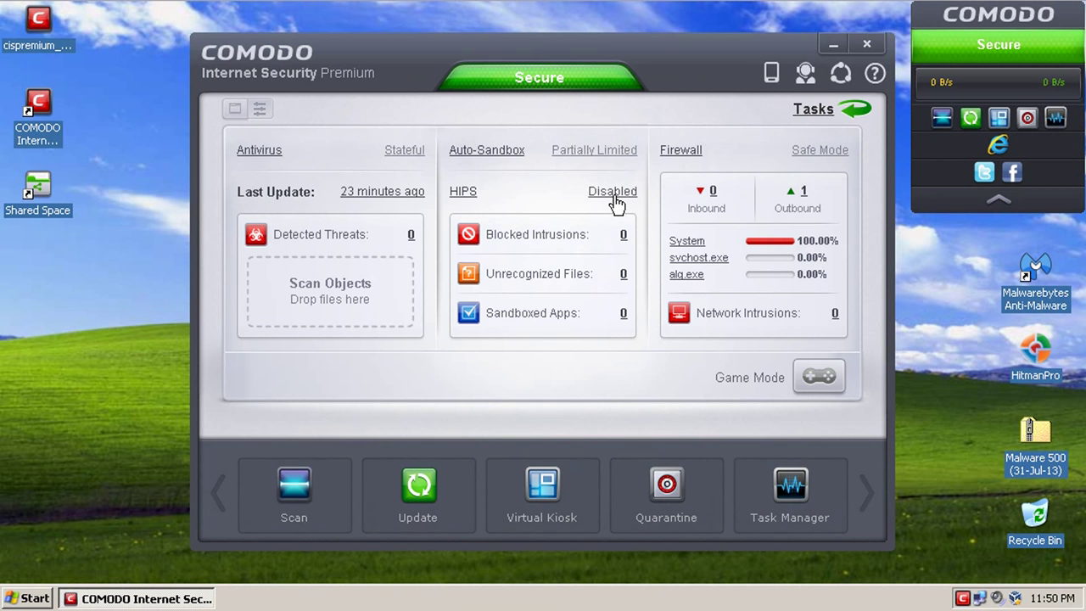
Step: Open the task list and review the General, Firewall, Sandbox and Advanced task groups
left_click(843, 117)
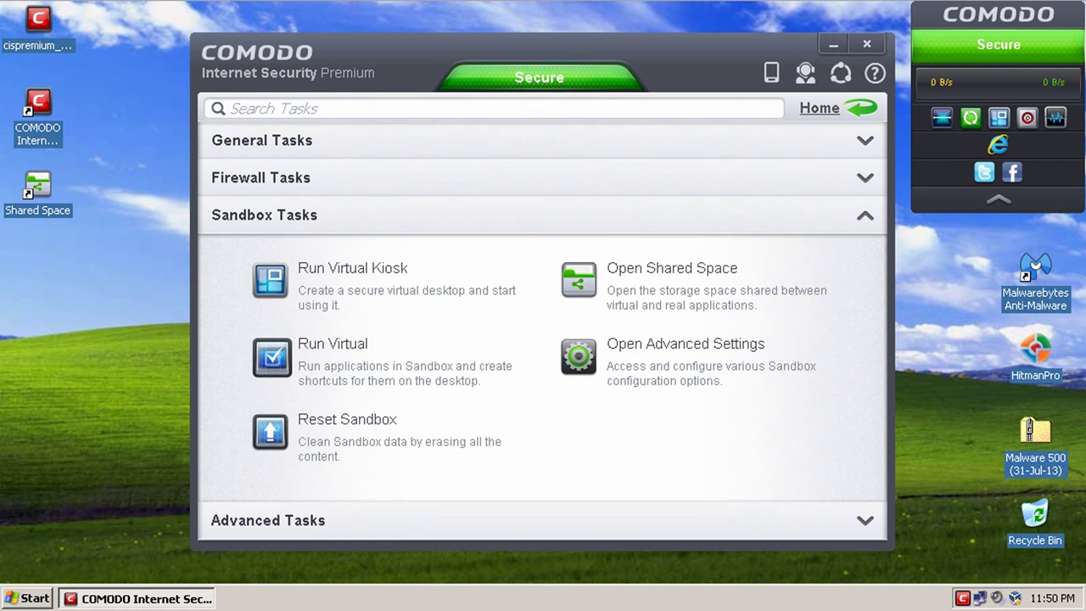
left_click(521, 165)
left_click(509, 151)
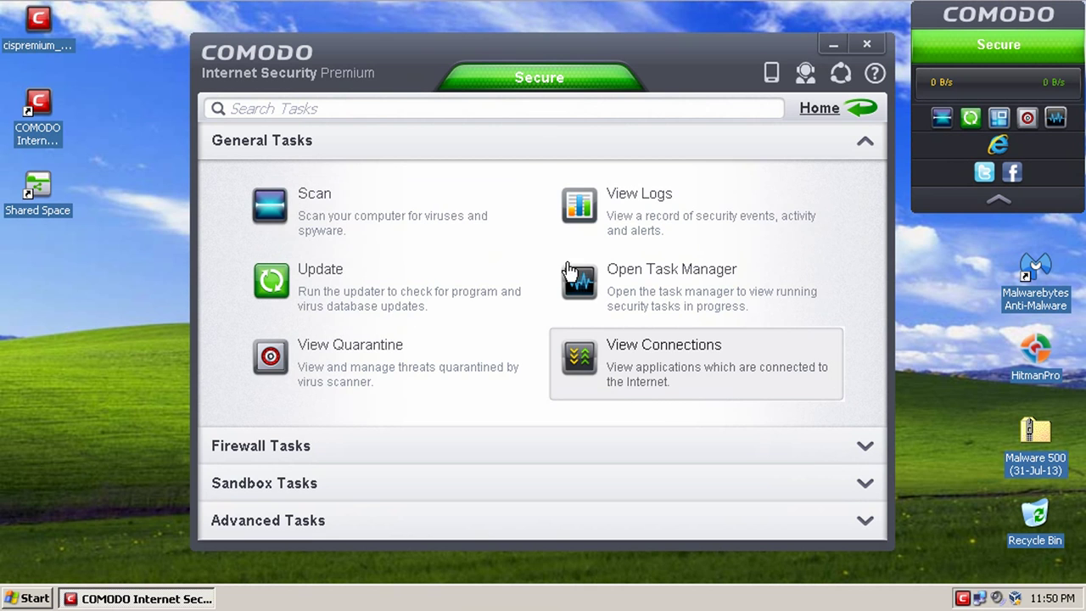
left_click(246, 456)
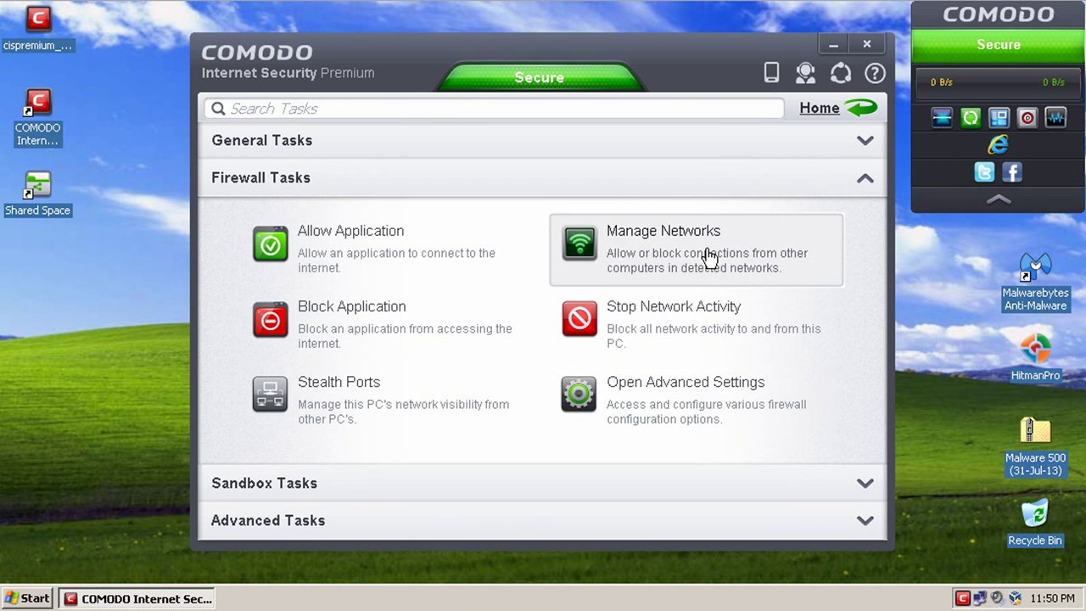
left_click(328, 498)
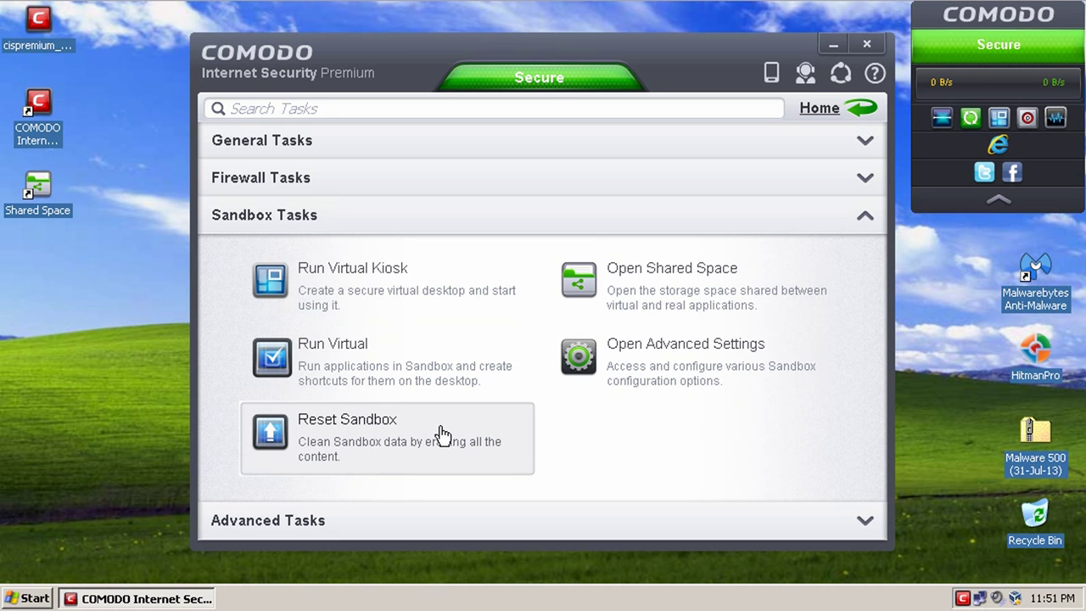
left_click(360, 519)
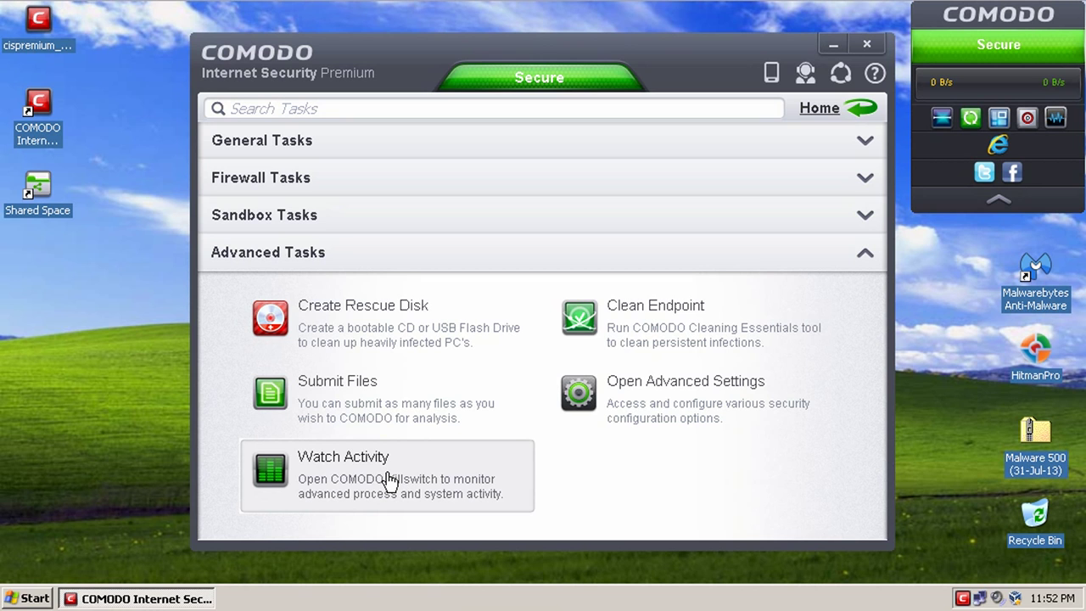
Step: Open Advanced Settings and review the User Interface, Updates, Logging and Configuration pages of the general settings
left_click(643, 399)
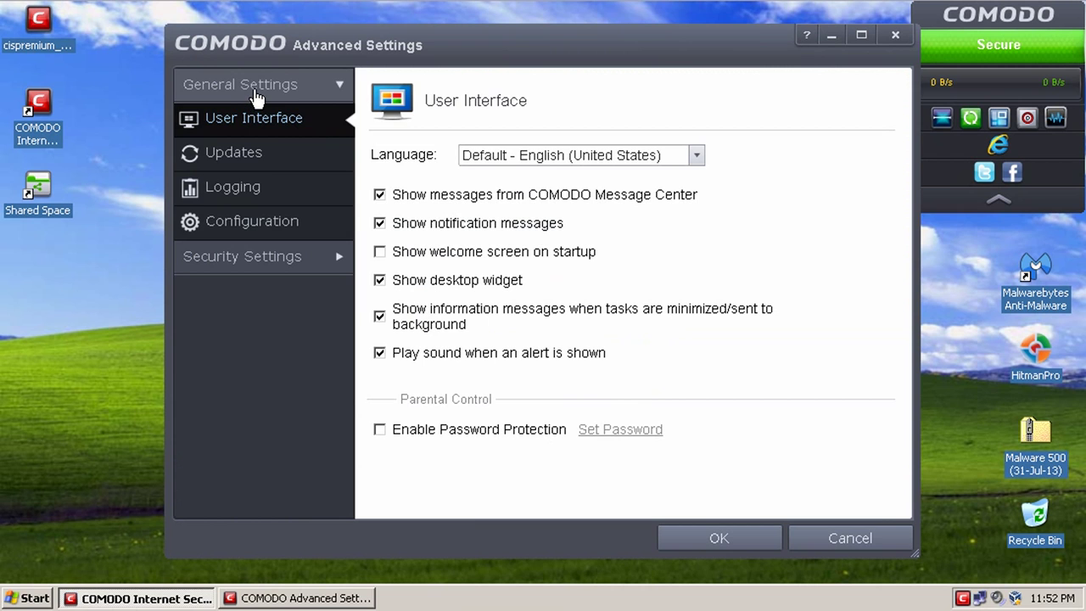
left_click(255, 90)
left_click(255, 90)
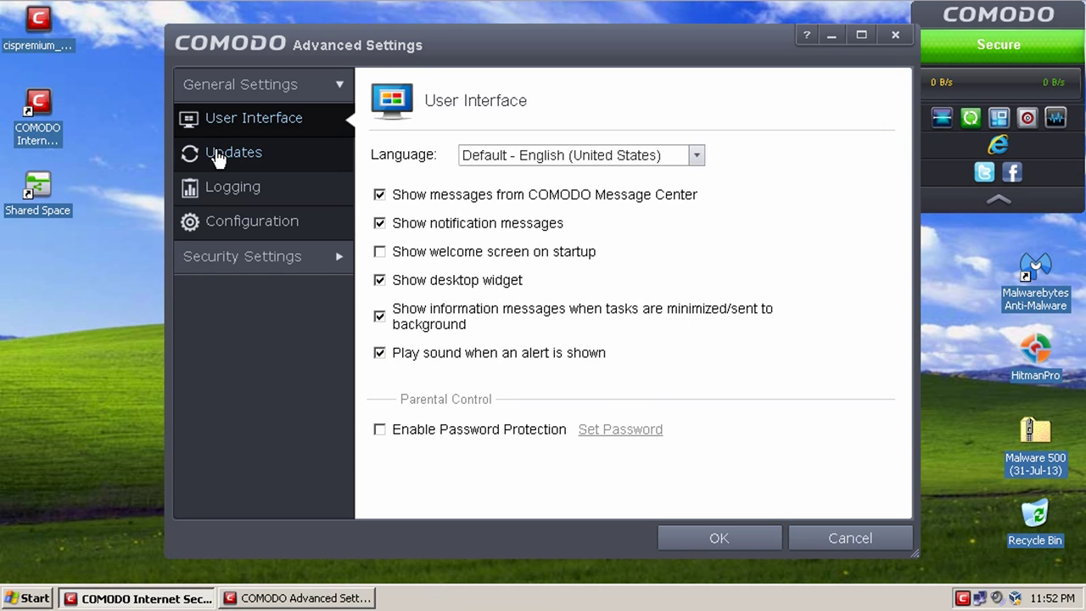
left_click(217, 158)
left_click(227, 197)
left_click(238, 233)
Step: Review the antivirus pages in the security settings: Realtime Scan, Scans with its profile actions, and Exclusions
left_click(242, 267)
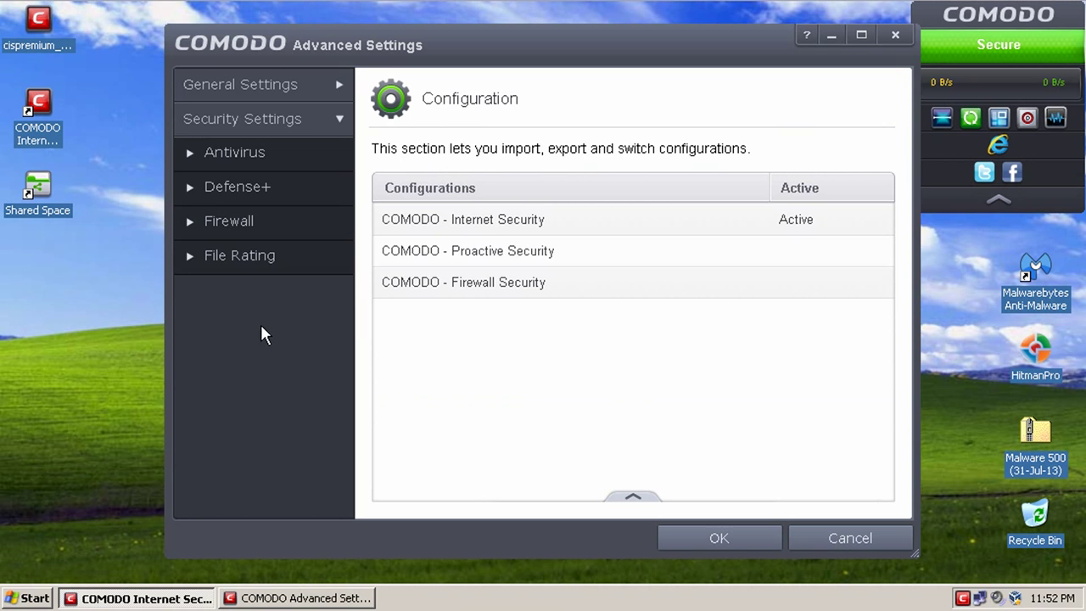
left_click(239, 157)
left_click(263, 195)
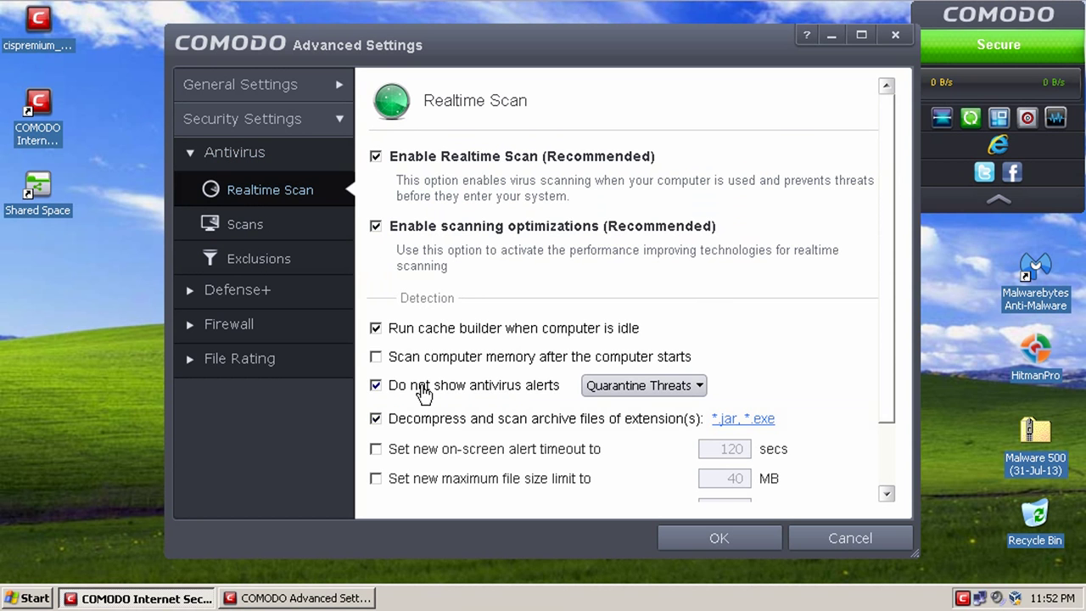
left_click(259, 226)
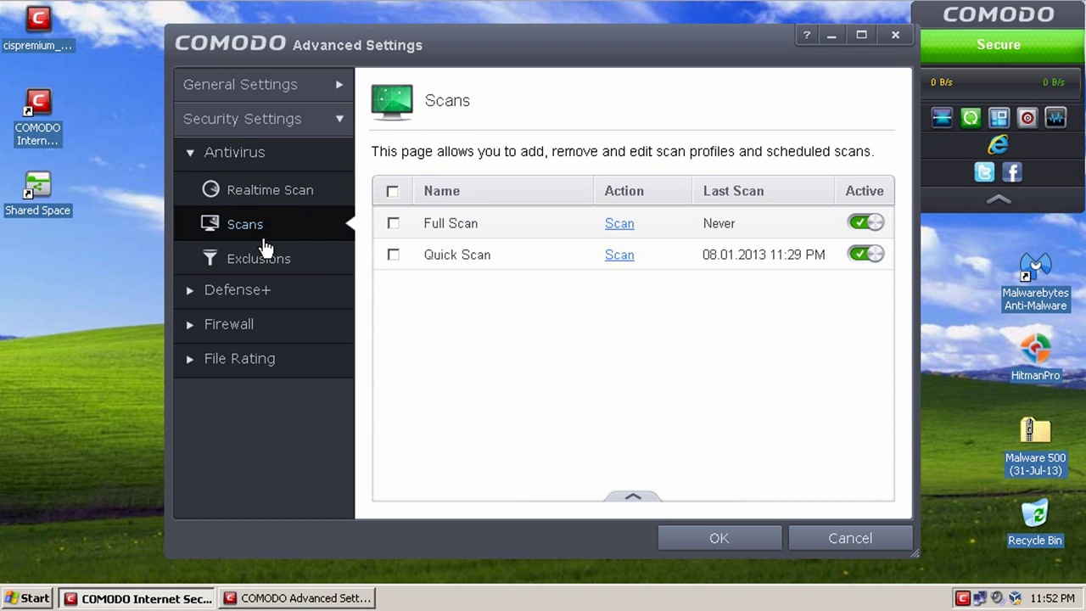
left_click(611, 497)
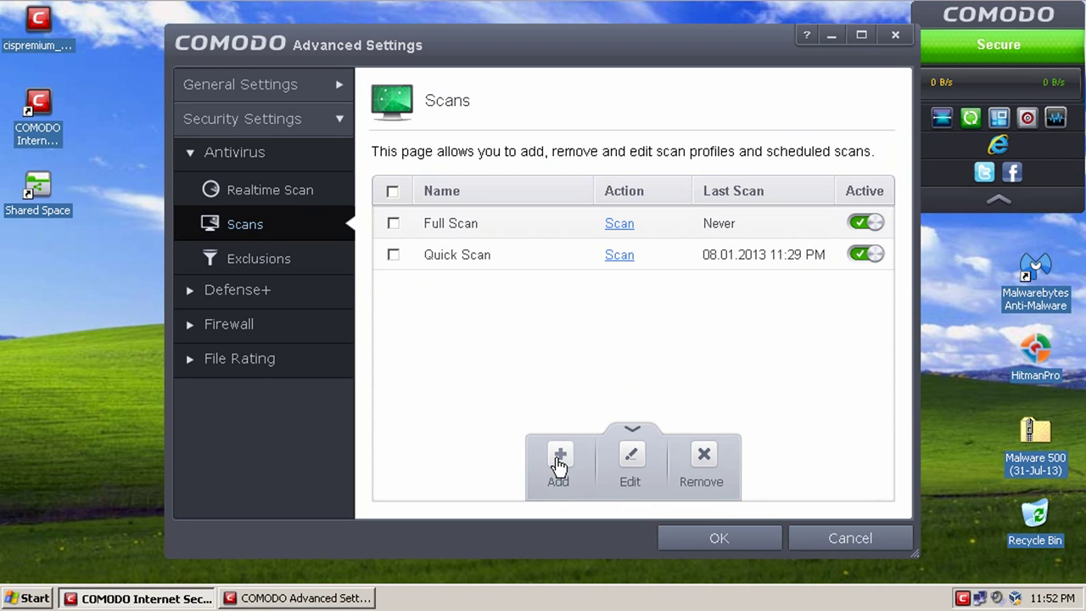
left_click(631, 433)
left_click(443, 225)
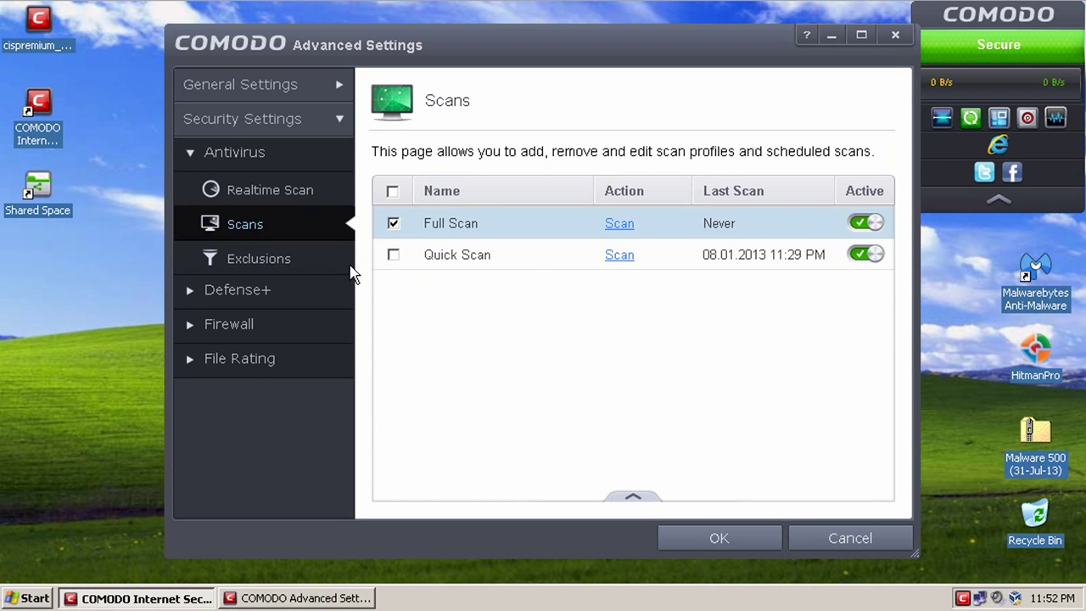
left_click(286, 261)
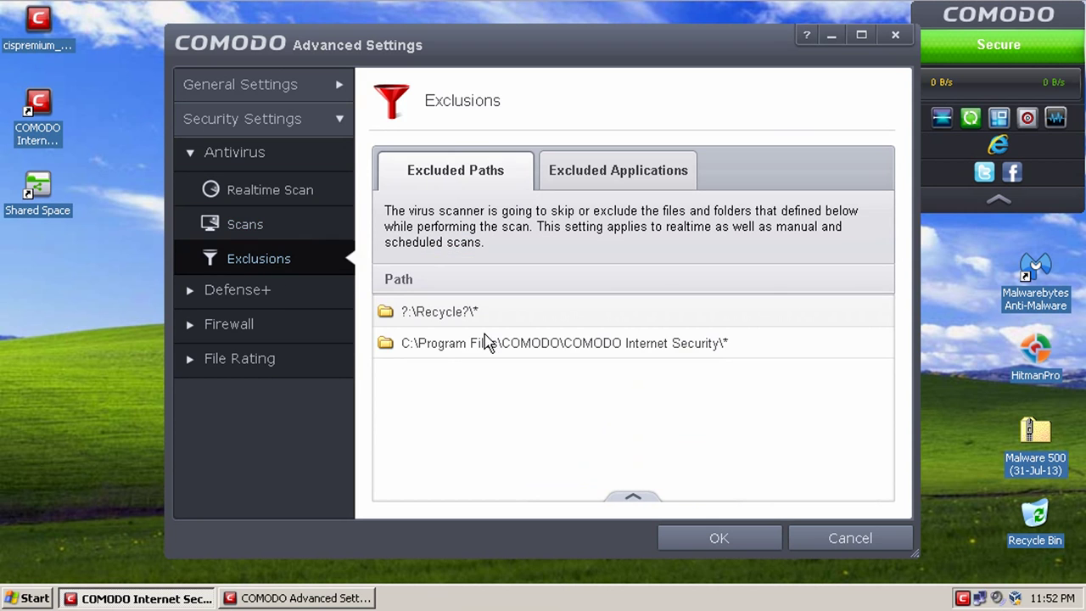
Step: Examine the Behavior Blocker settings under Defense+ and the restriction levels available for auto-sandboxing unknown applications
left_click(257, 297)
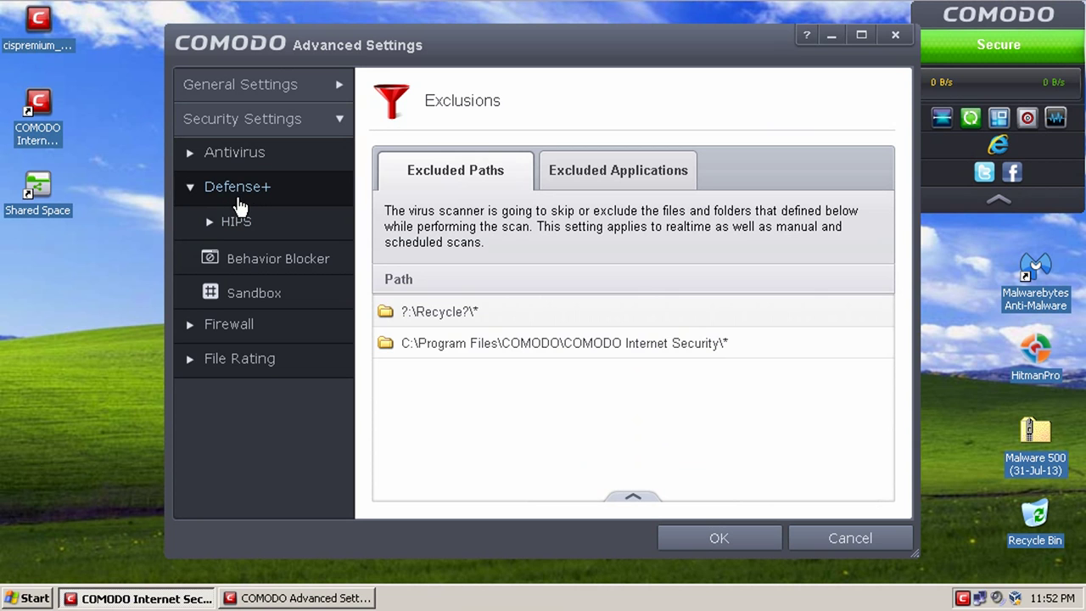
left_click(242, 263)
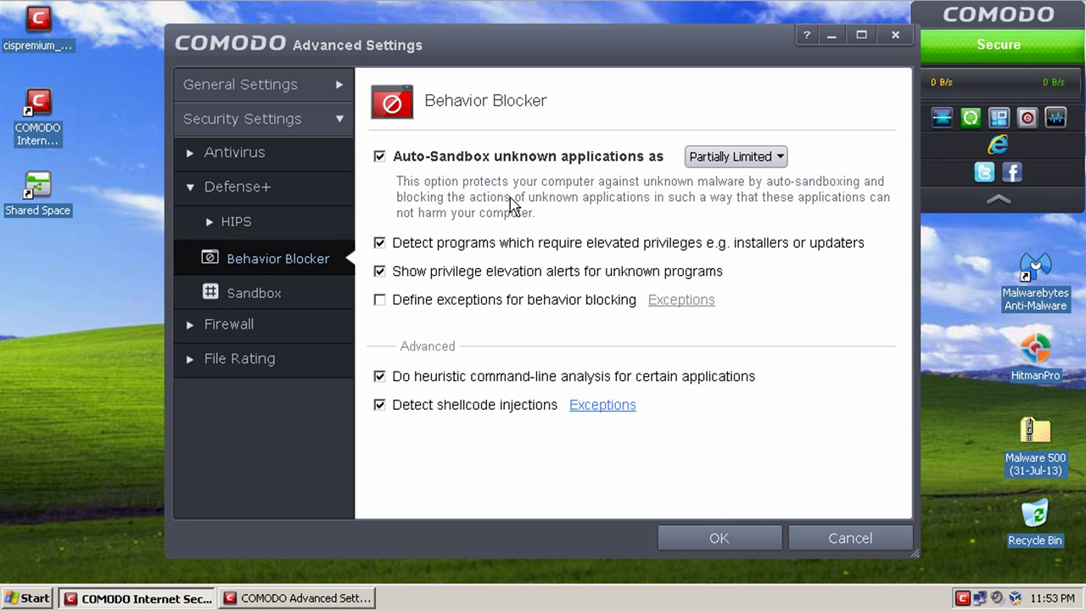
left_click(722, 161)
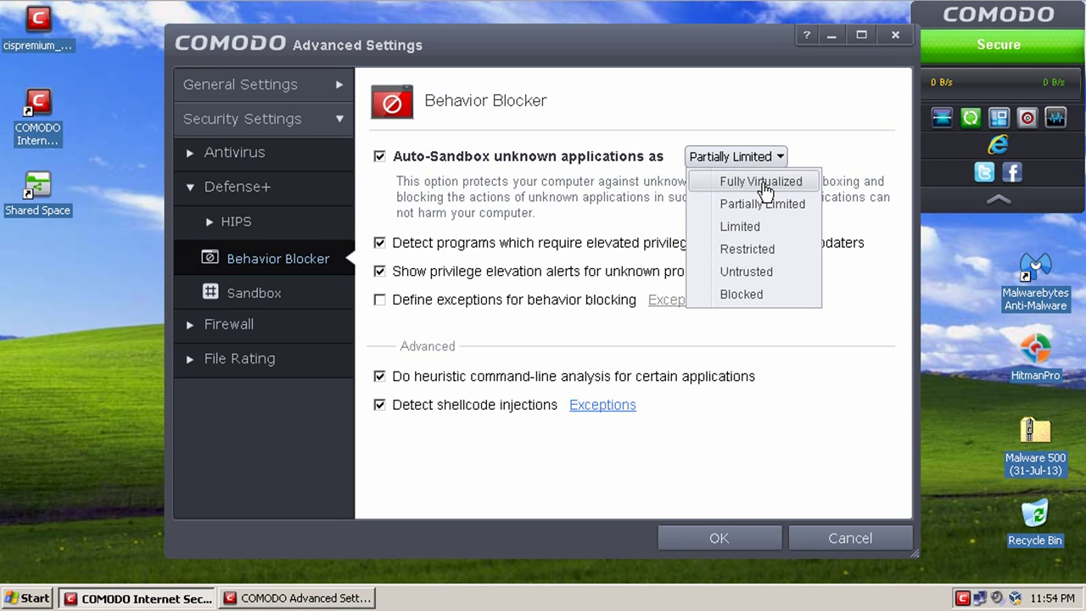
left_click(744, 151)
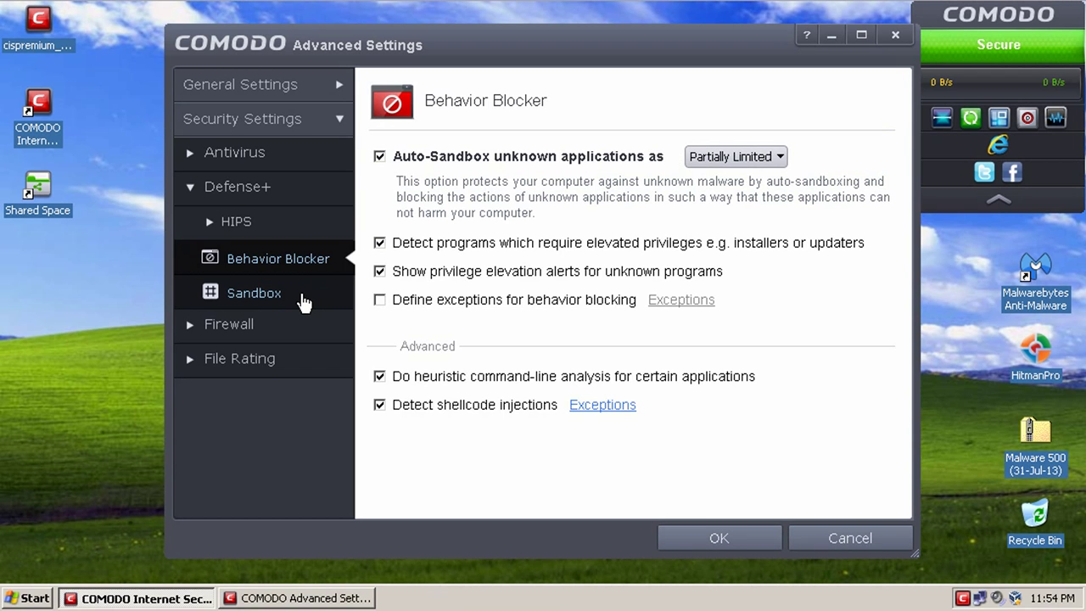
Step: Compare the Sandbox, HIPS Settings and Behavior Blocker pages under Defense+
left_click(272, 297)
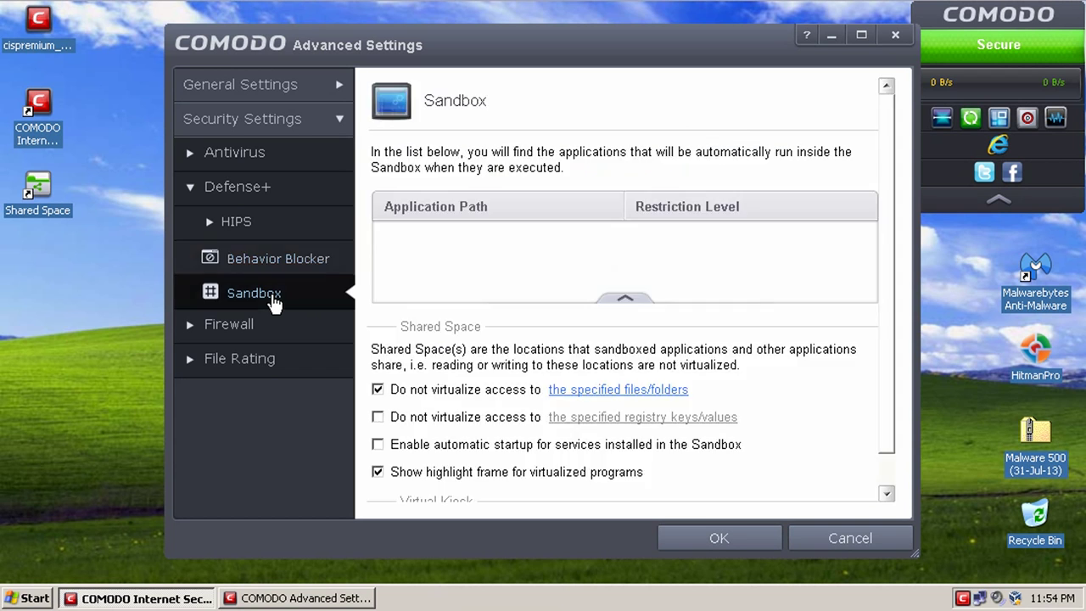
left_click(249, 226)
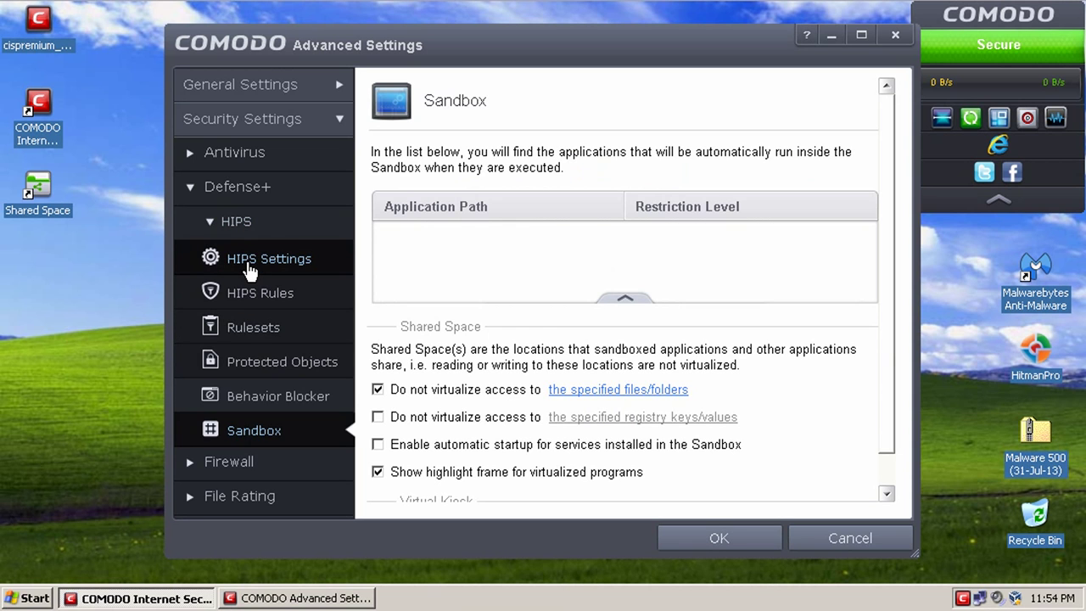
left_click(250, 264)
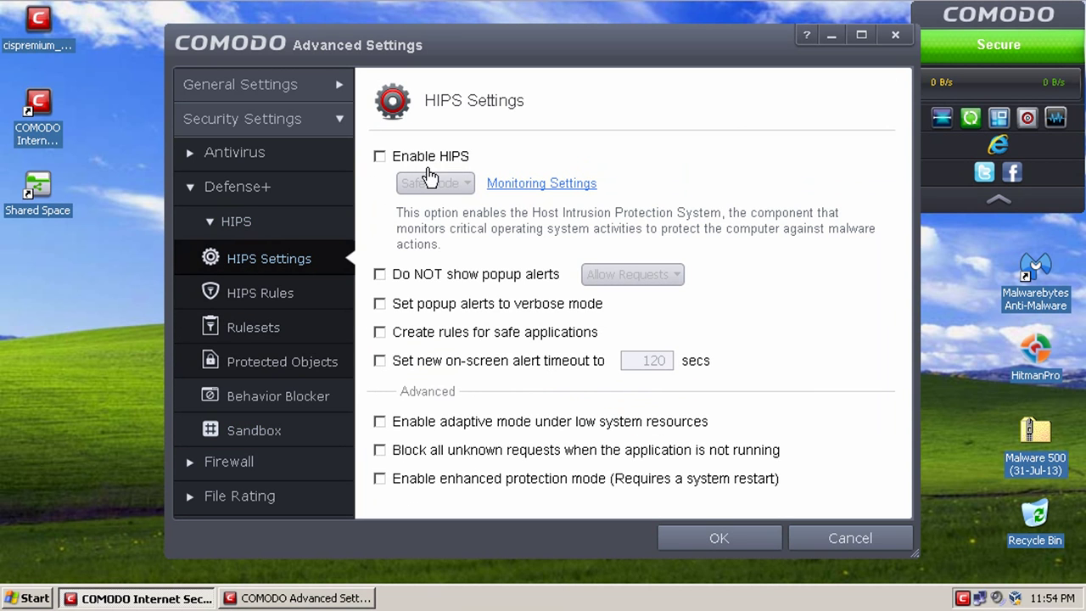
left_click(249, 399)
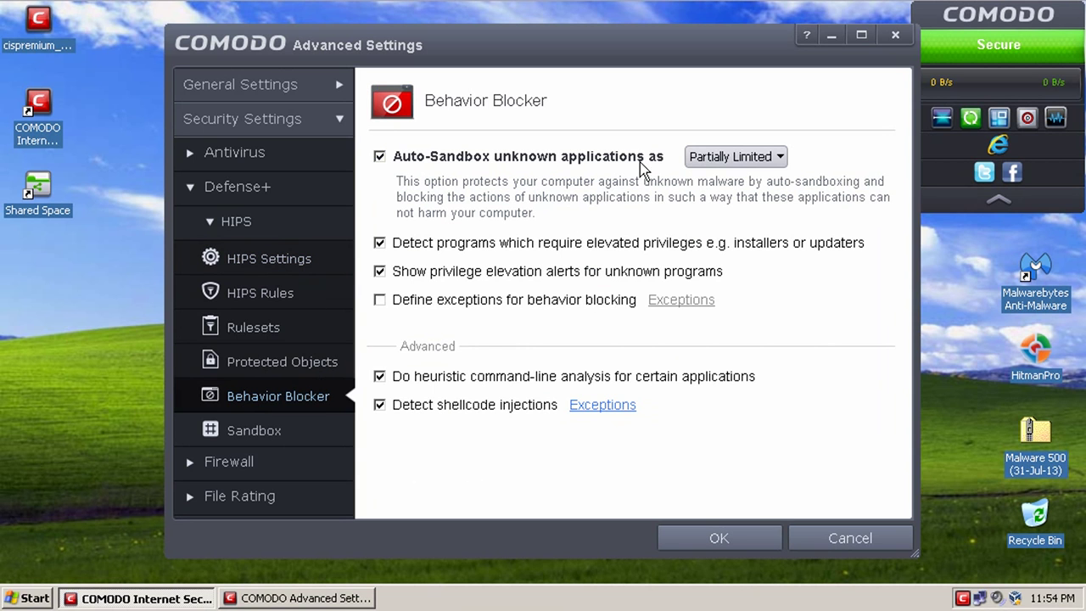
left_click(259, 236)
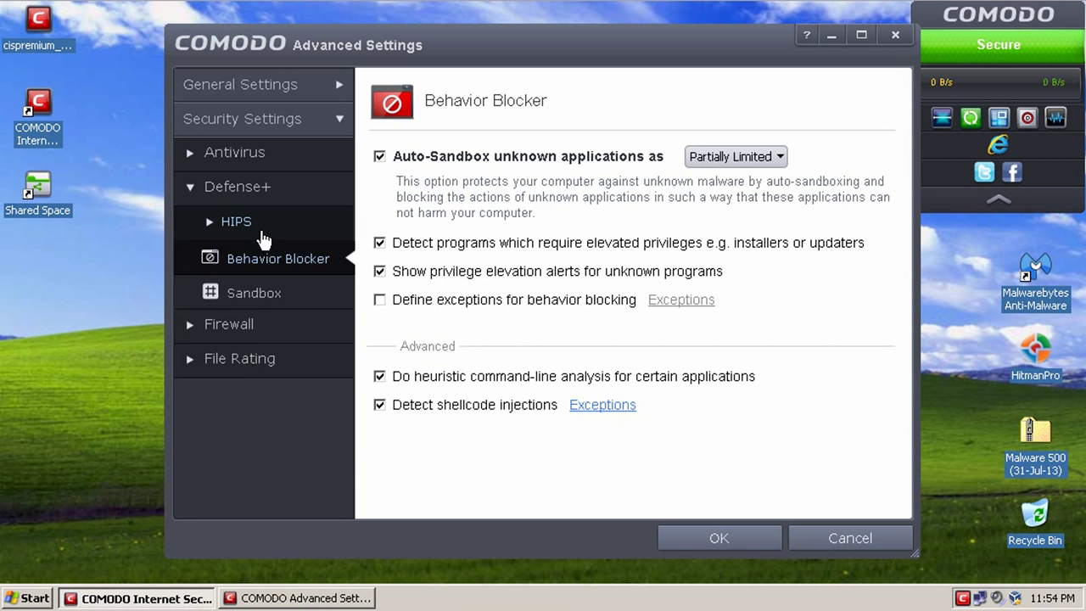
left_click(245, 234)
left_click(253, 261)
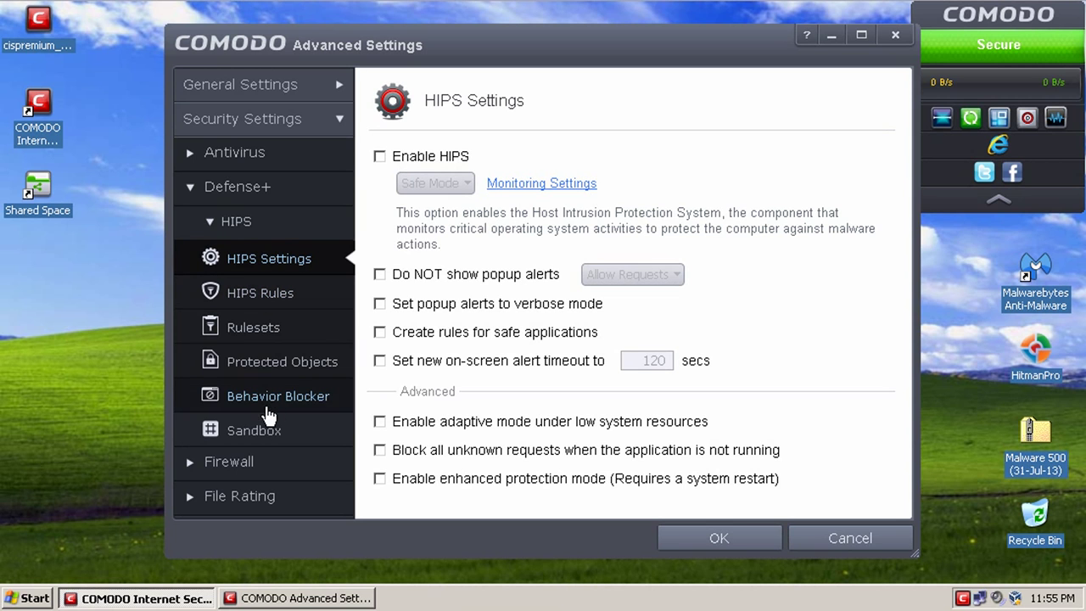
Step: Examine the Sandbox page's options for adding a sandboxed program, including its path sources and restriction level, and leave without adding one
left_click(255, 431)
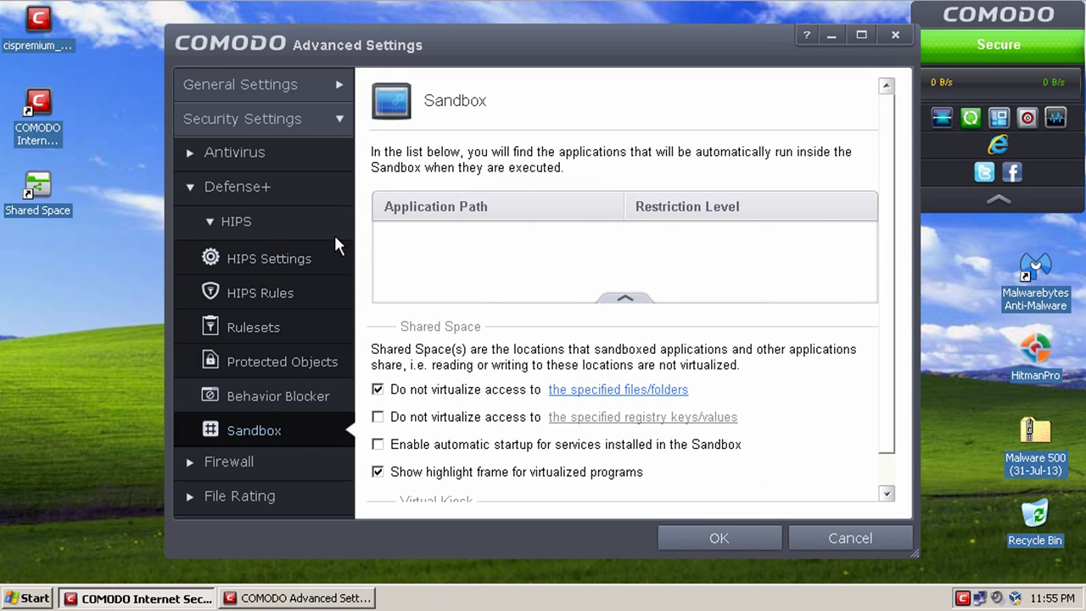
left_click(619, 298)
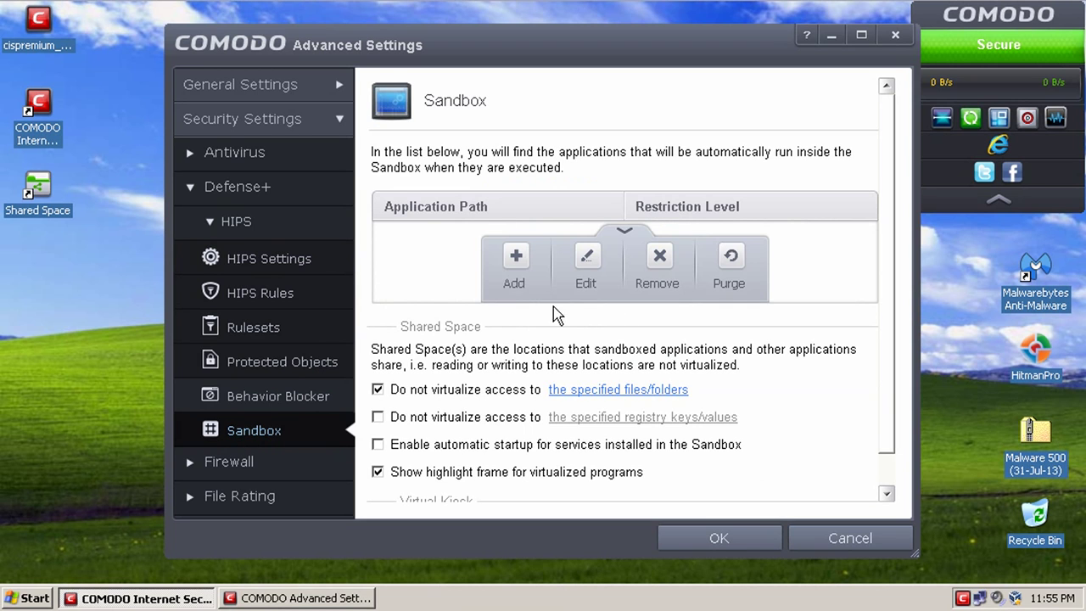
left_click(516, 263)
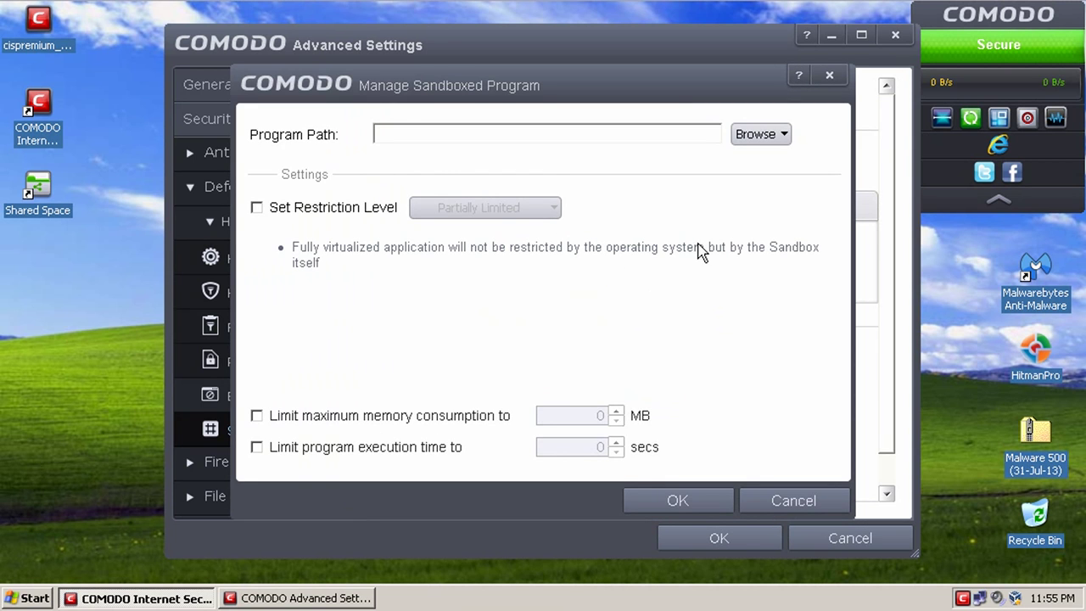
left_click(763, 136)
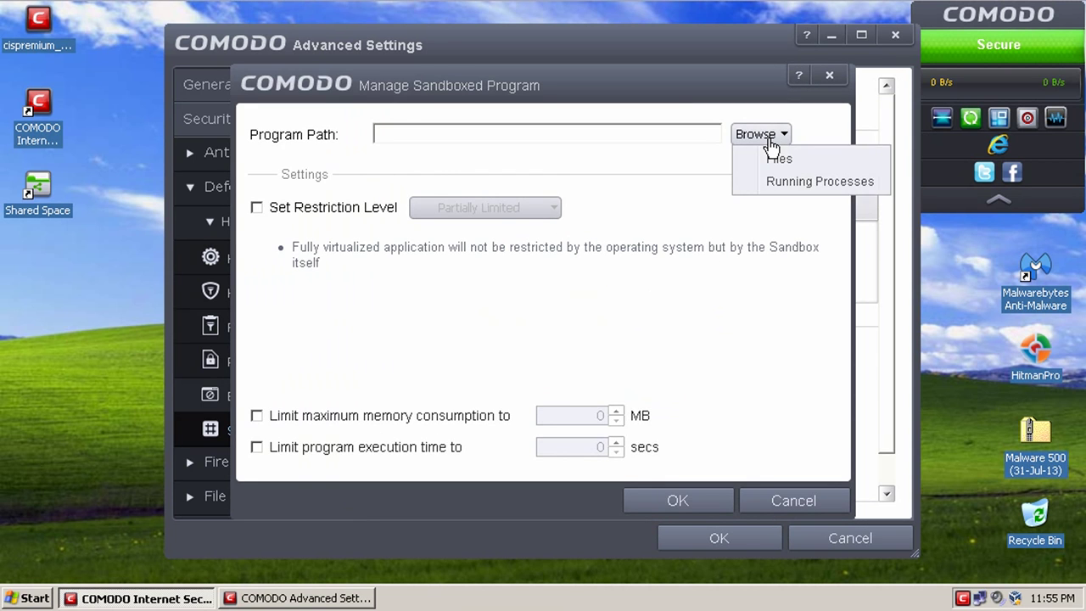
left_click(758, 134)
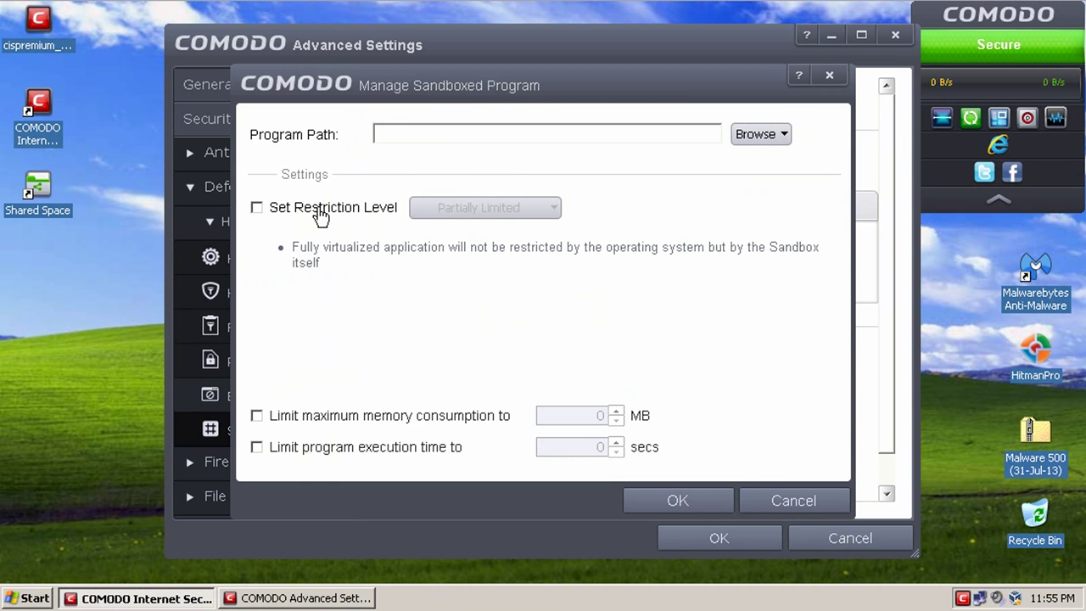
left_click(320, 212)
left_click(443, 212)
left_click(566, 315)
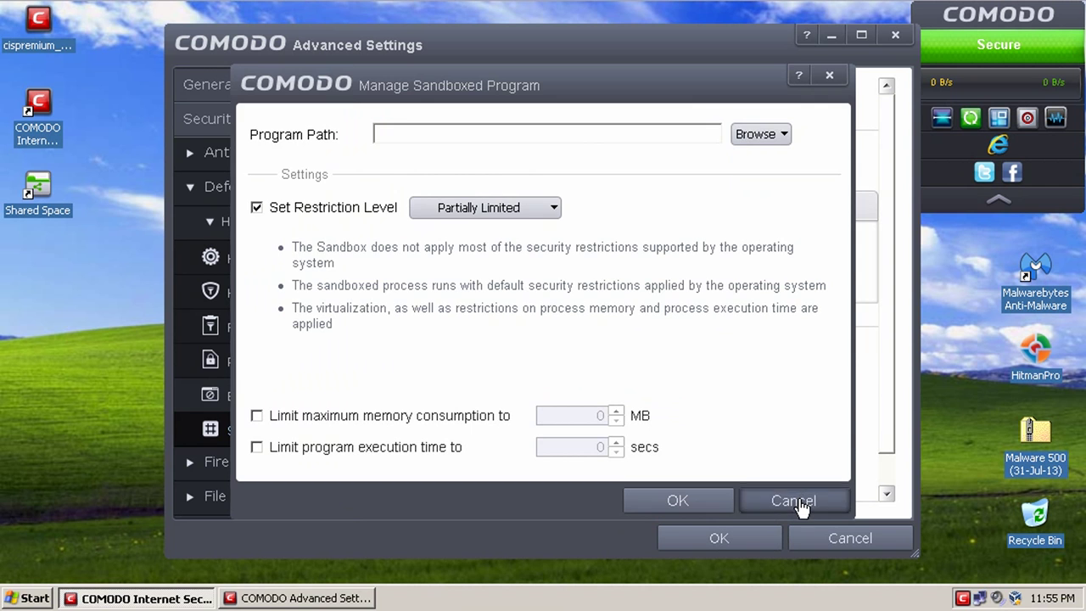
left_click(803, 502)
Step: Review the firewall pages: Firewall Settings, Application Rules, Global Rules, Rulesets, Network Zones and Portsets
left_click(227, 461)
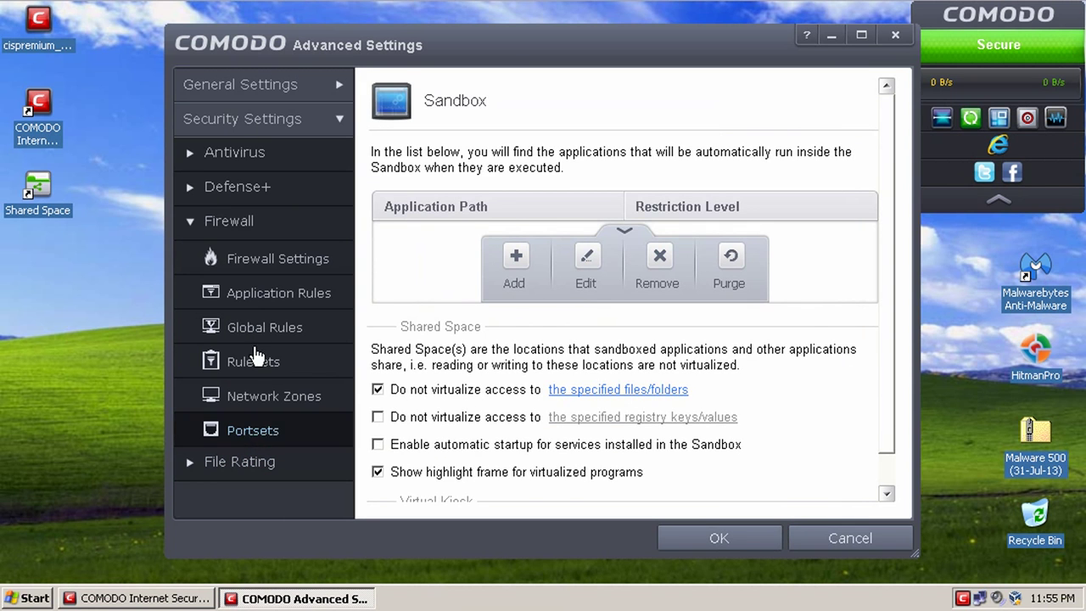
left_click(253, 267)
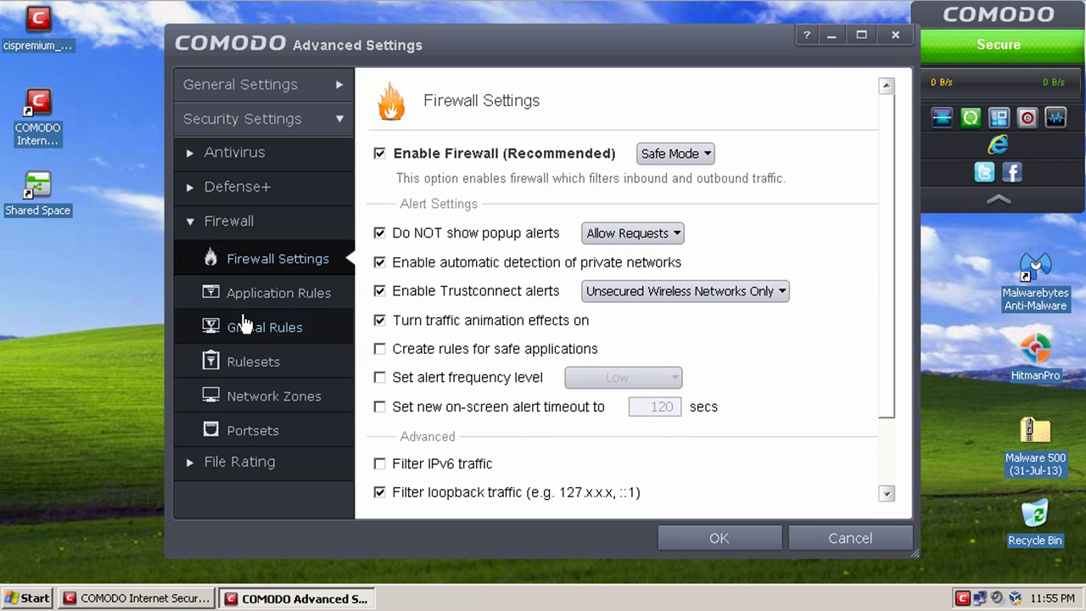
left_click(258, 293)
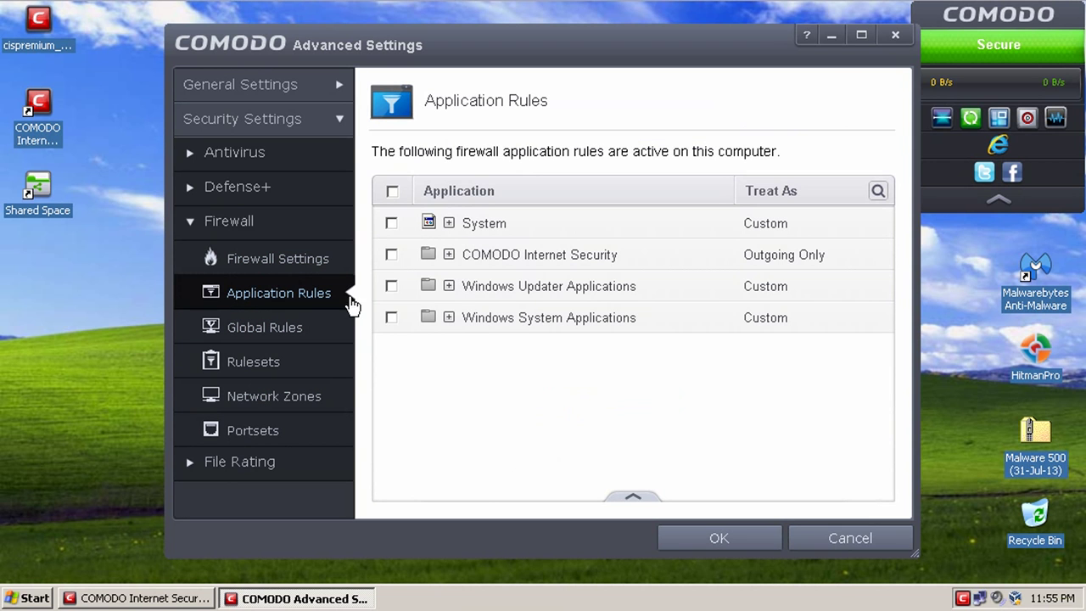
left_click(250, 327)
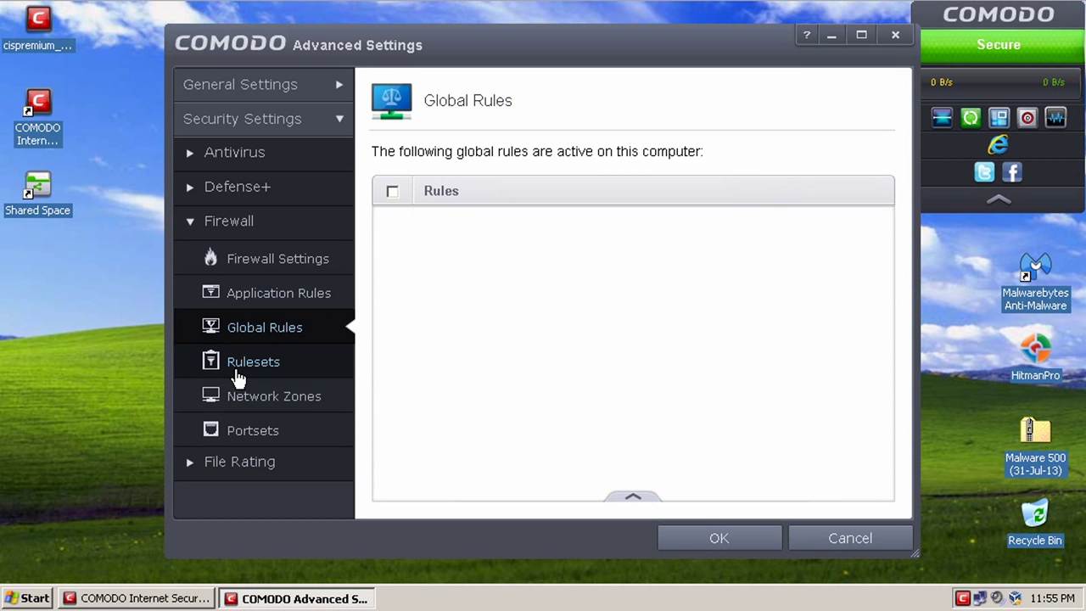
left_click(237, 373)
left_click(241, 400)
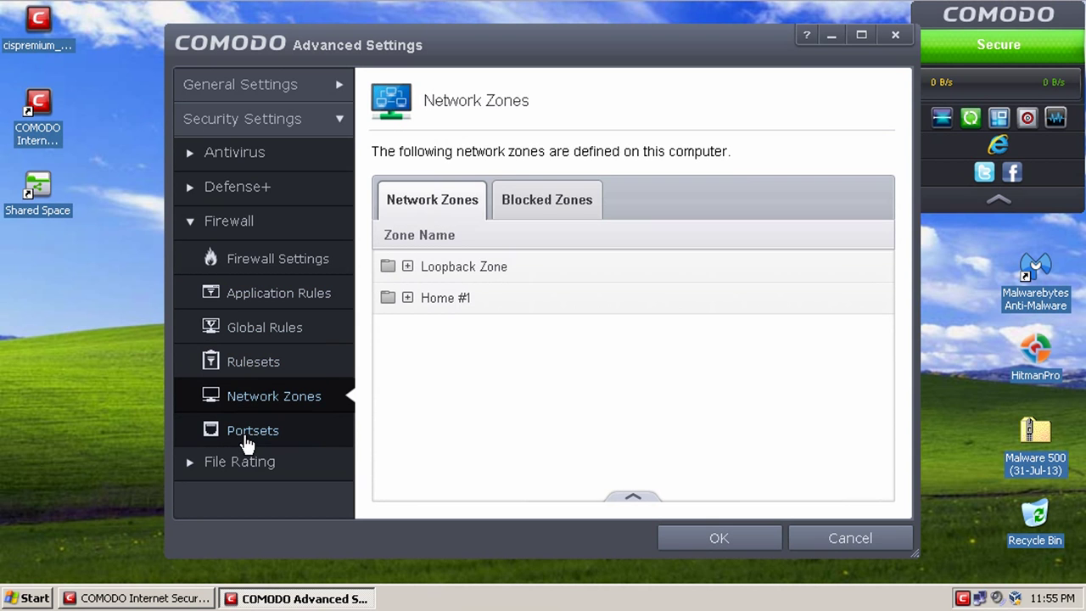
left_click(245, 439)
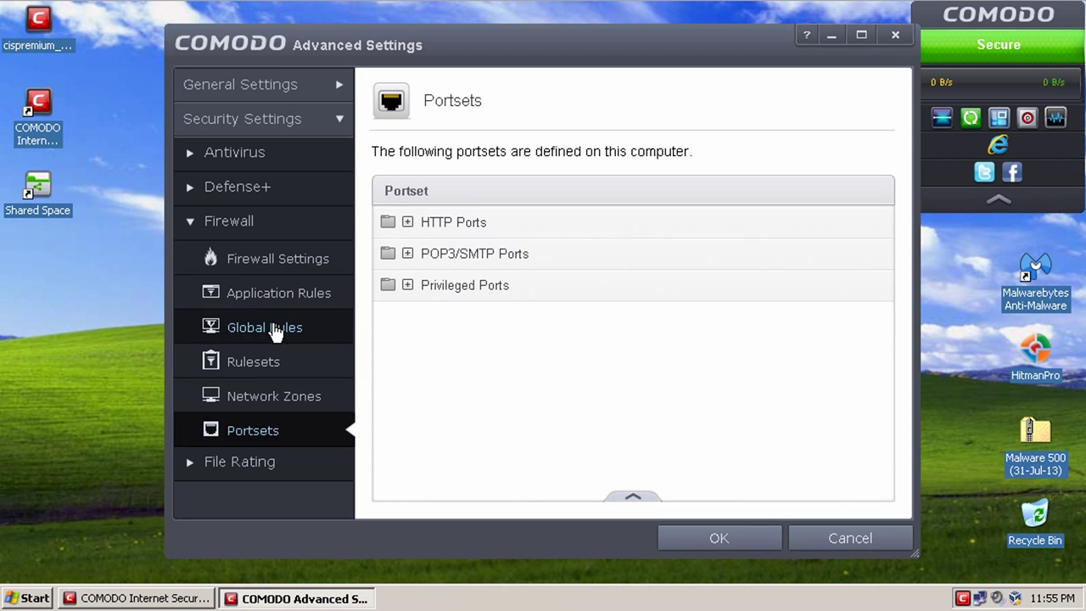
left_click(253, 263)
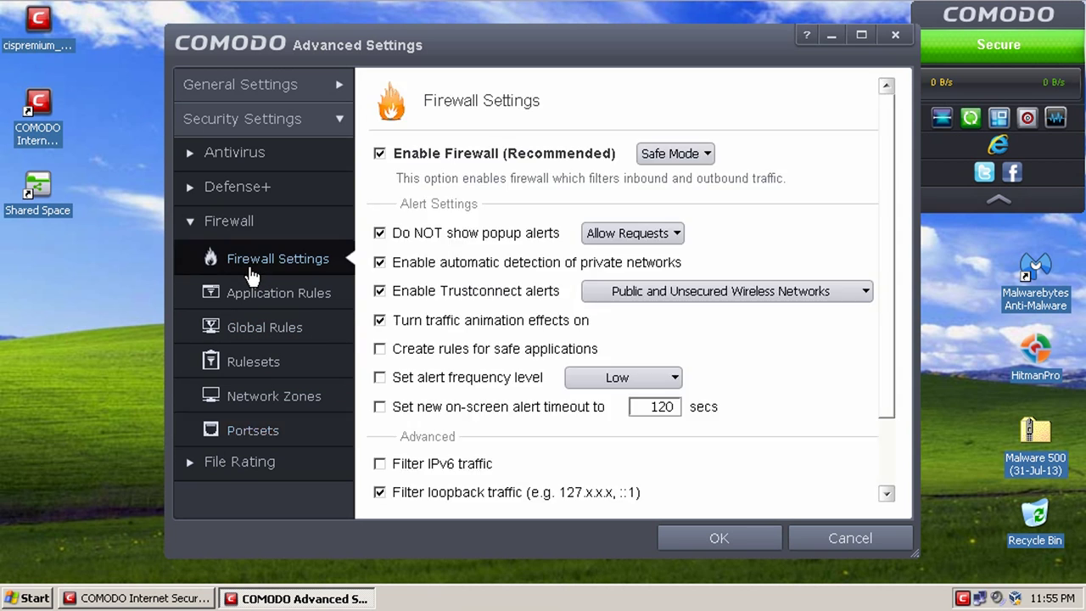
Step: Review the File Rating Settings and look through the Trusted Vendors list
left_click(229, 465)
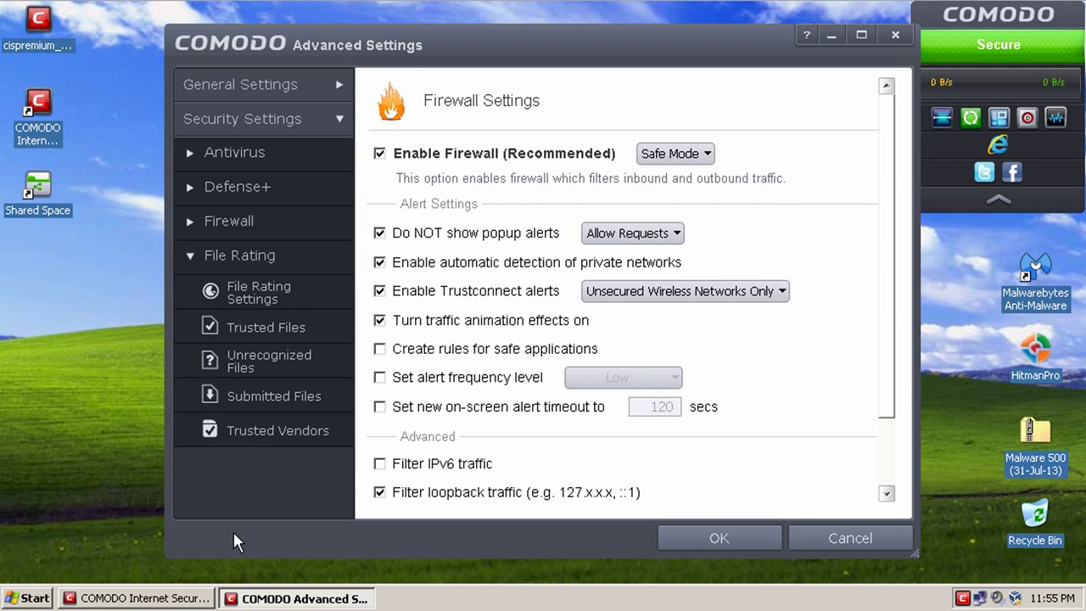
left_click(246, 295)
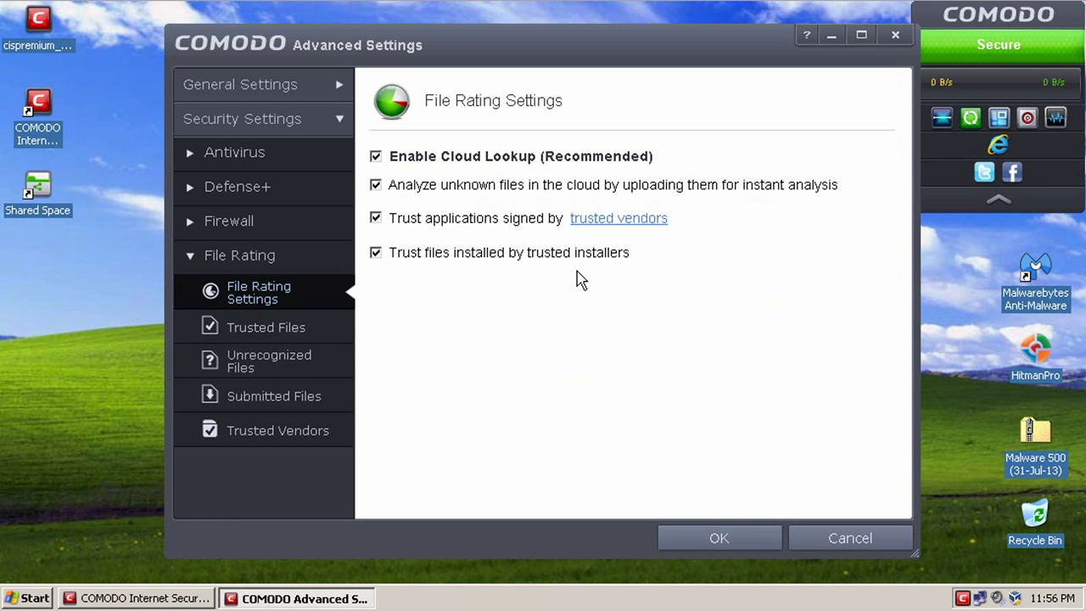
left_click(278, 434)
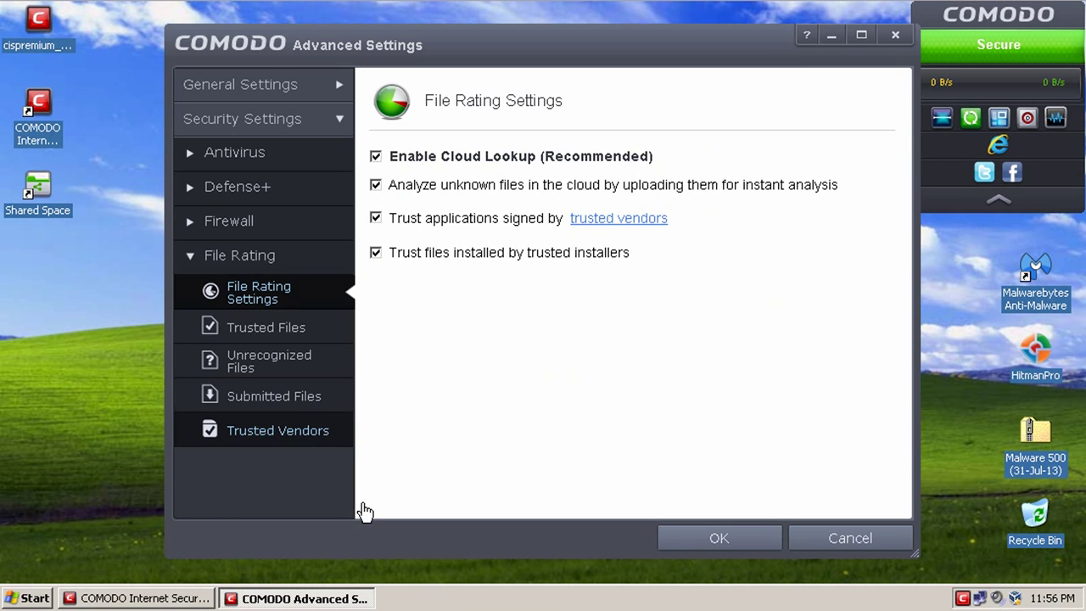
left_click(270, 435)
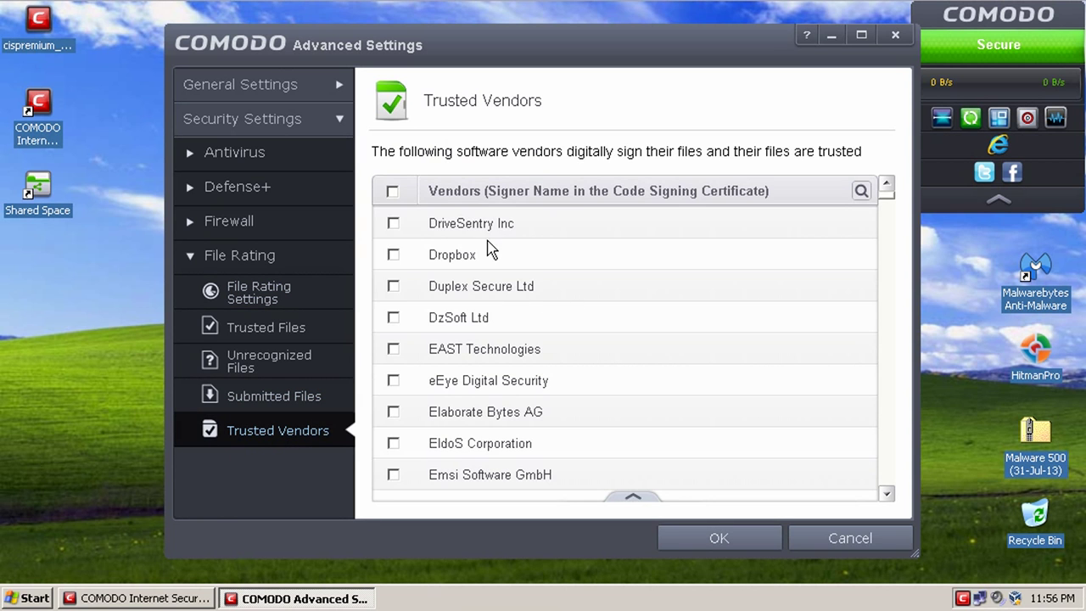
left_click_drag(889, 201, 886, 151)
Step: Leave Advanced Settings without saving, return to the home screen and close the main window
left_click(850, 539)
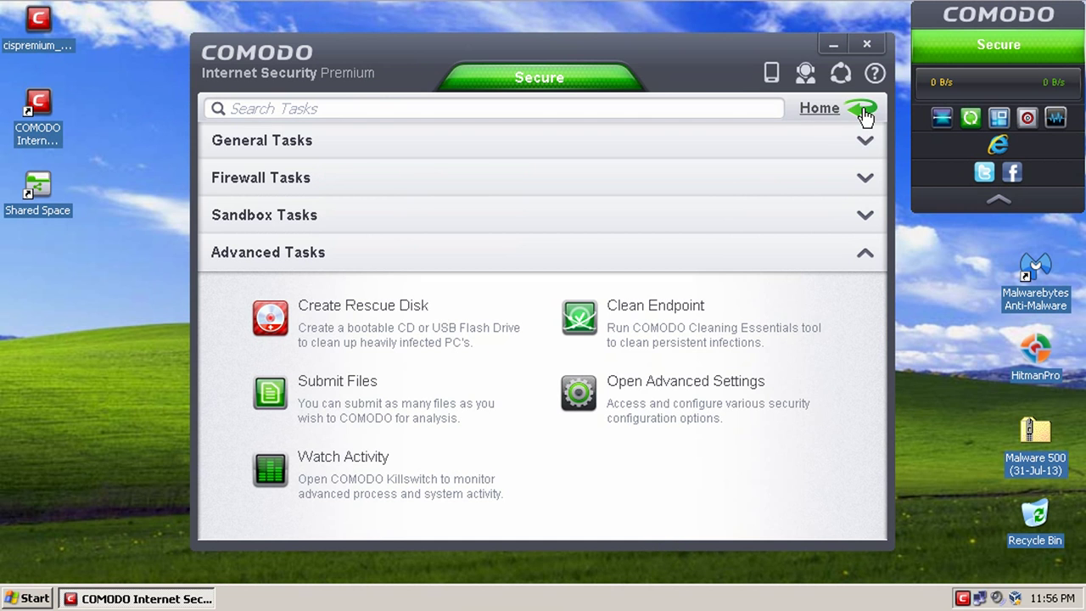
left_click(816, 108)
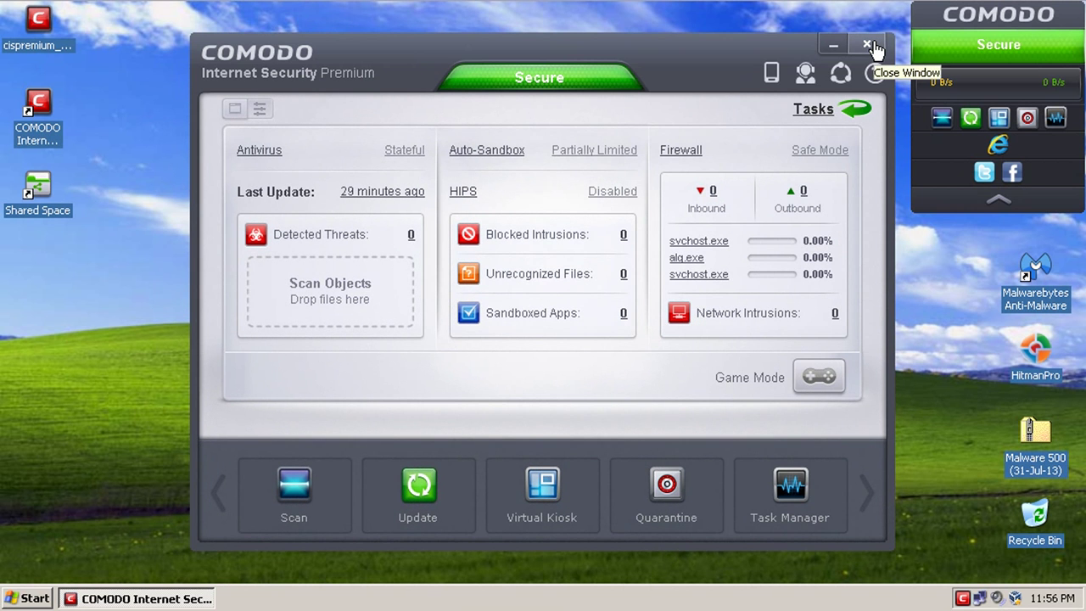
left_click(869, 44)
Step: Open Windows Task Manager and sort the running processes by image name
right_click(630, 598)
left_click(664, 543)
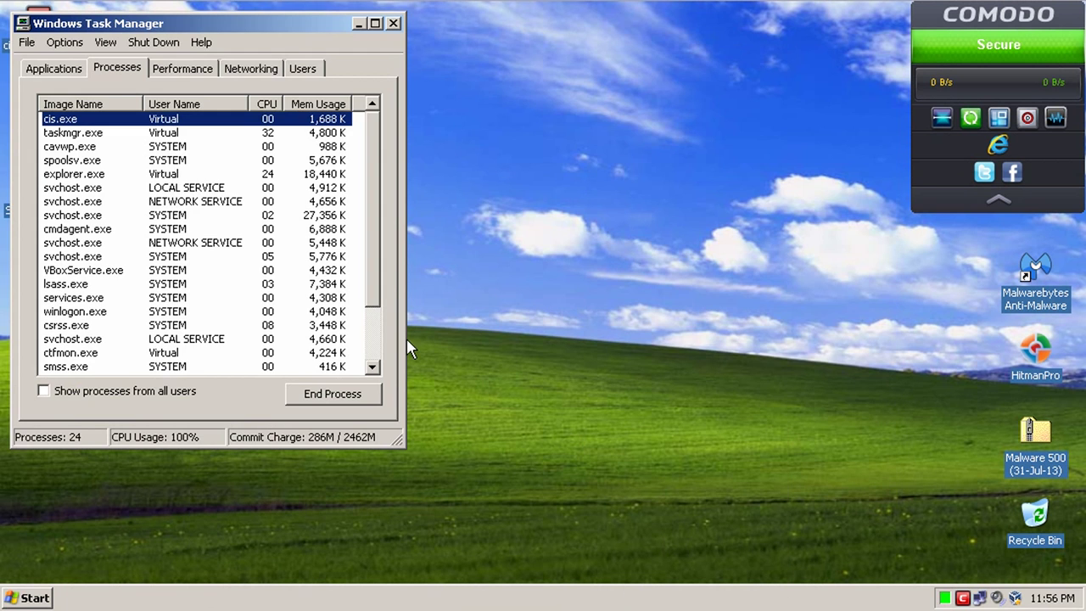
left_click_drag(165, 28, 347, 77)
left_click(310, 209)
left_click(265, 278)
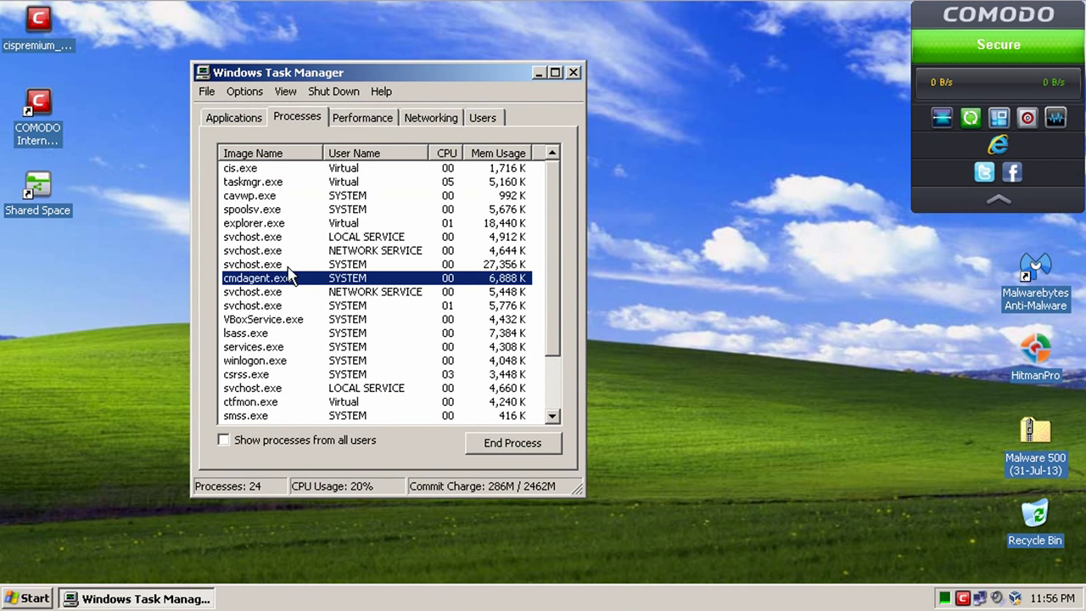
left_click(279, 155)
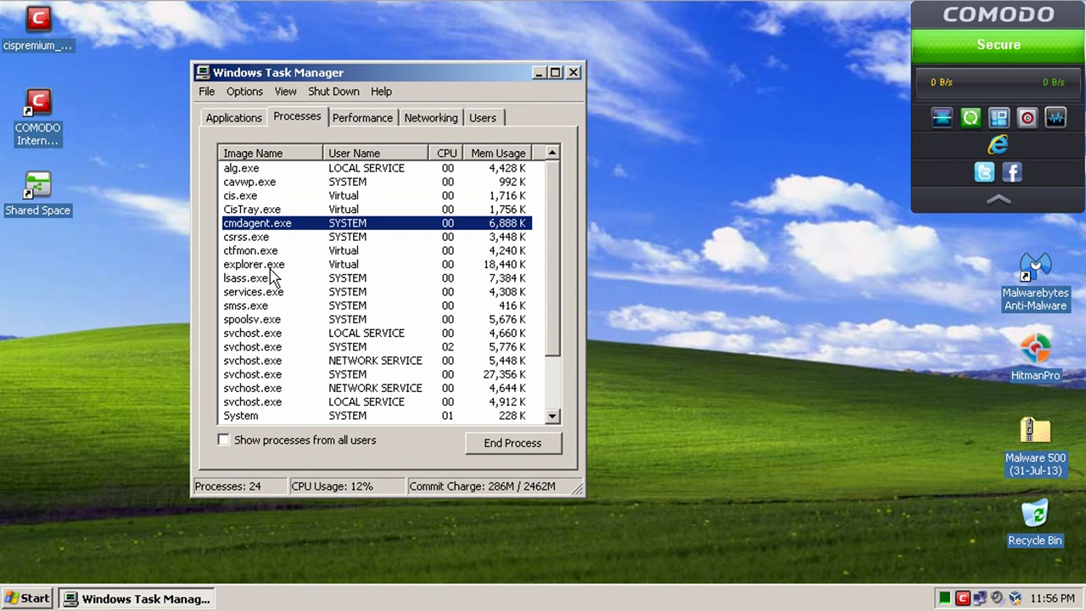
Step: Compare the memory usage of the COMODO processes cis.exe, CisTray.exe and cmdagent.exe
left_click(256, 209)
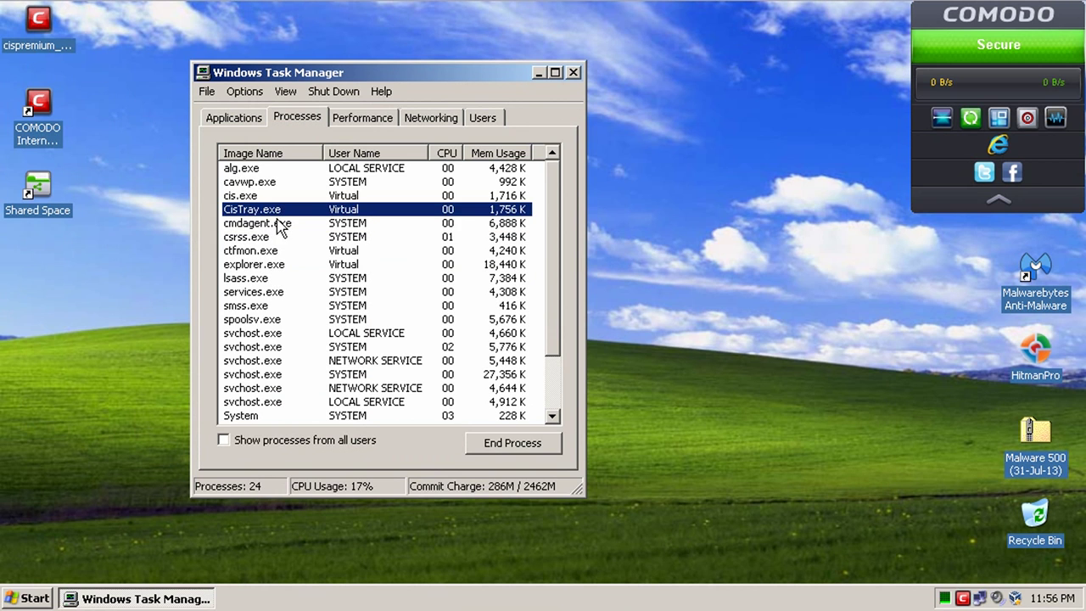
left_click(275, 227)
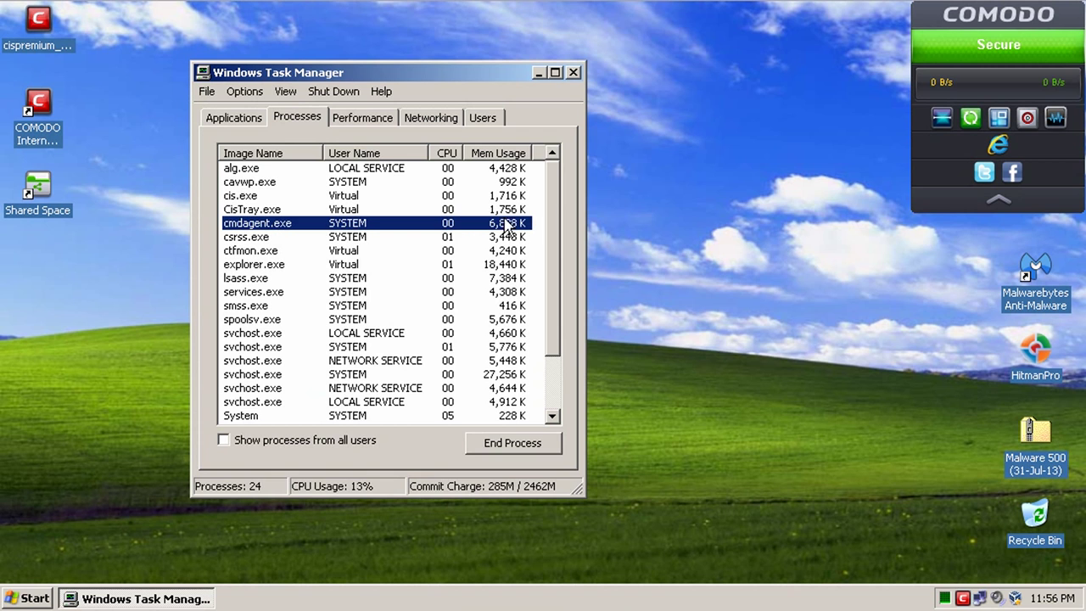
left_click(505, 210)
left_click(508, 224)
left_click(507, 212)
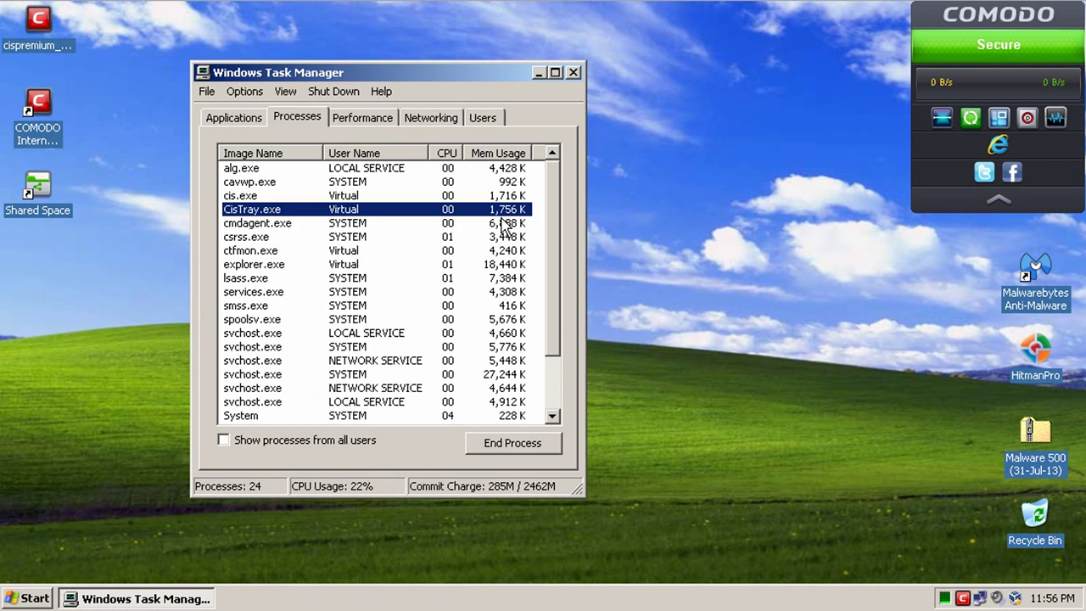
left_click(504, 226)
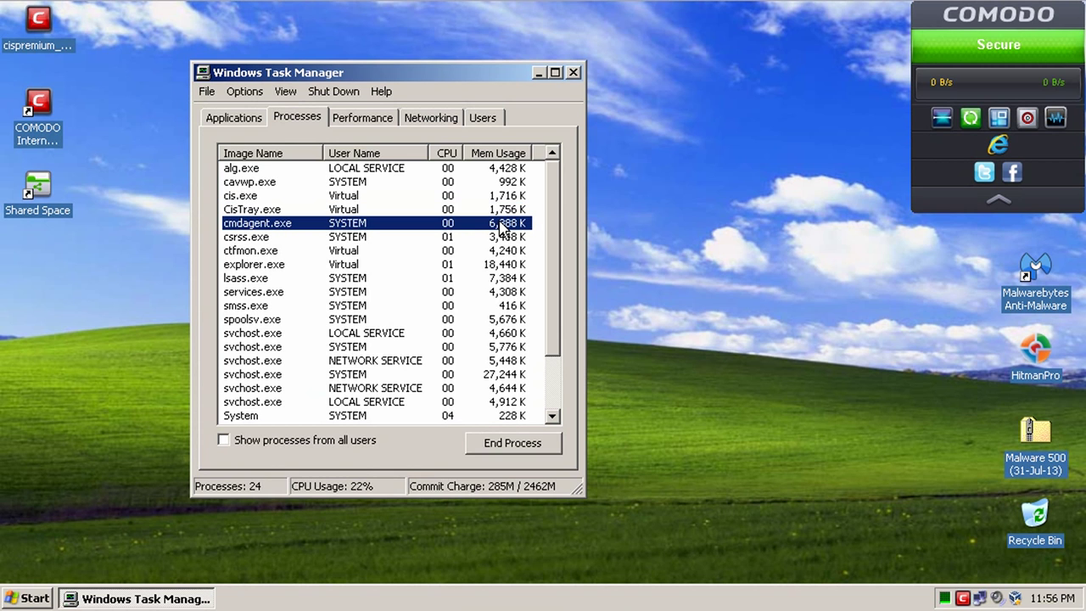
left_click(470, 211)
left_click(472, 200)
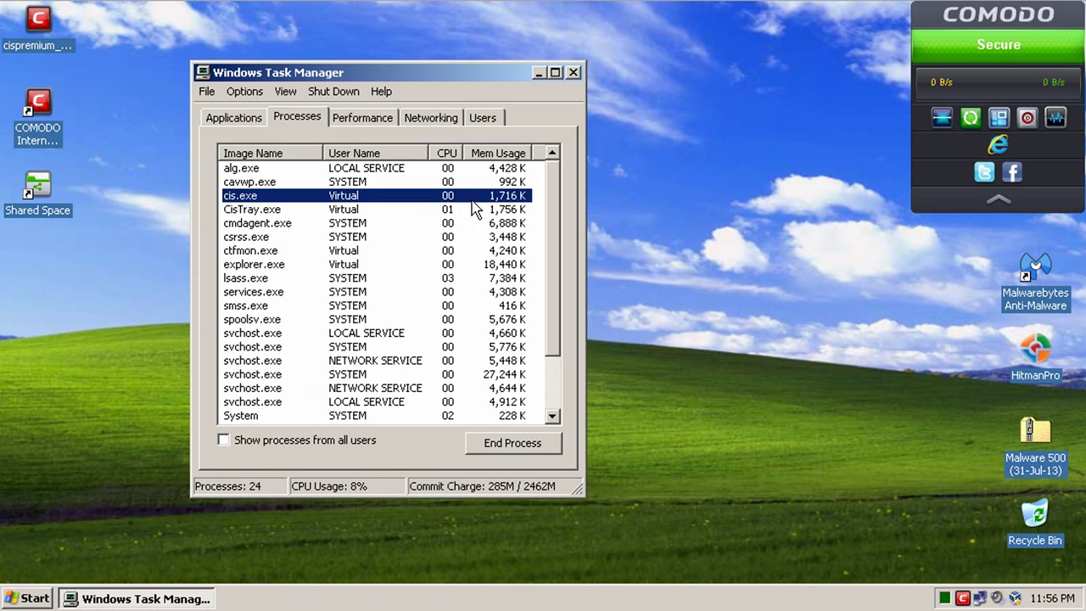
left_click(509, 223)
left_click(516, 210)
left_click(514, 197)
left_click(507, 223)
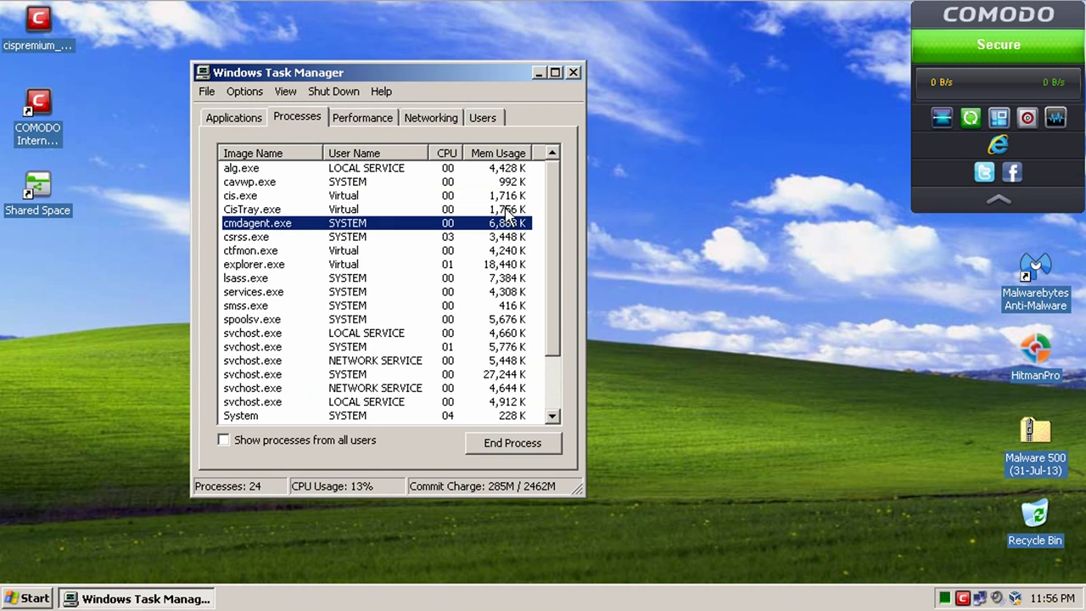
left_click(513, 197)
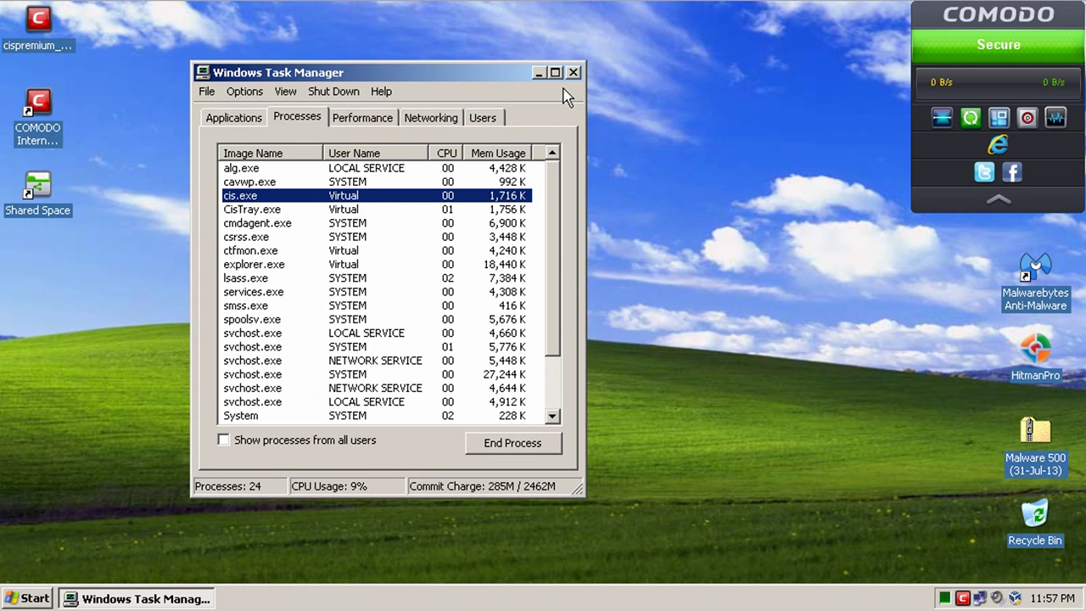
left_click(478, 212)
left_click(476, 225)
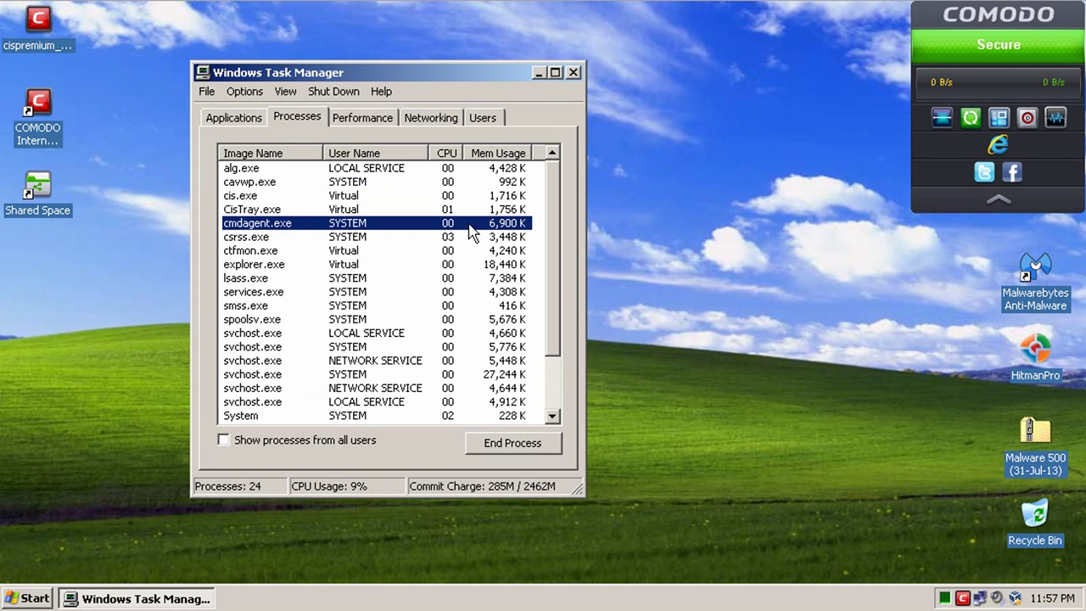
left_click(468, 212)
left_click(465, 196)
left_click(462, 211)
left_click(467, 224)
Step: Close Windows Task Manager and reopen the COMODO Internet Security main window
left_click(573, 74)
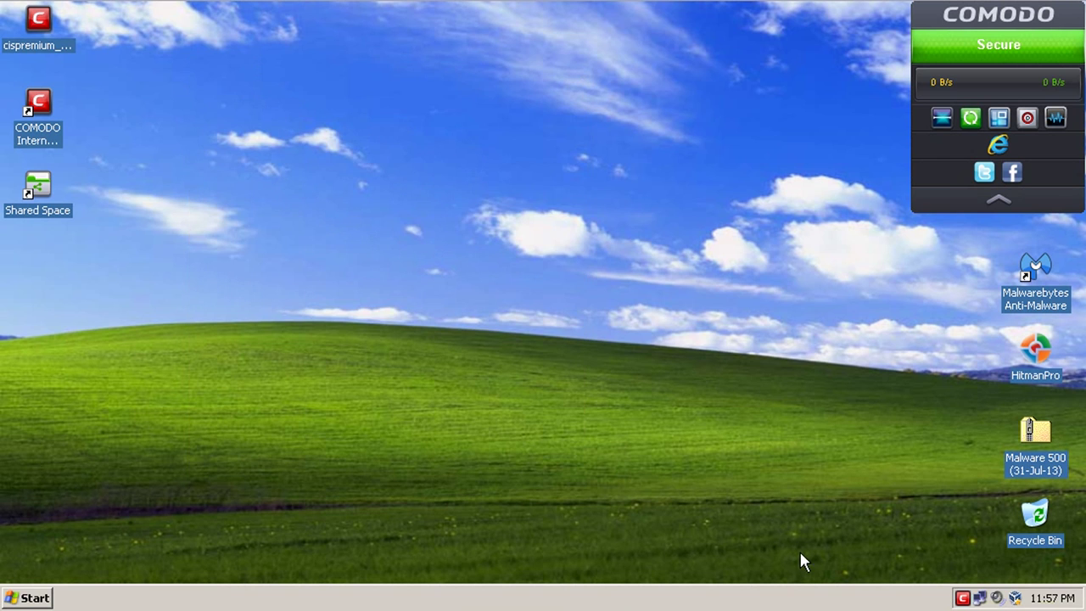
left_click(962, 598)
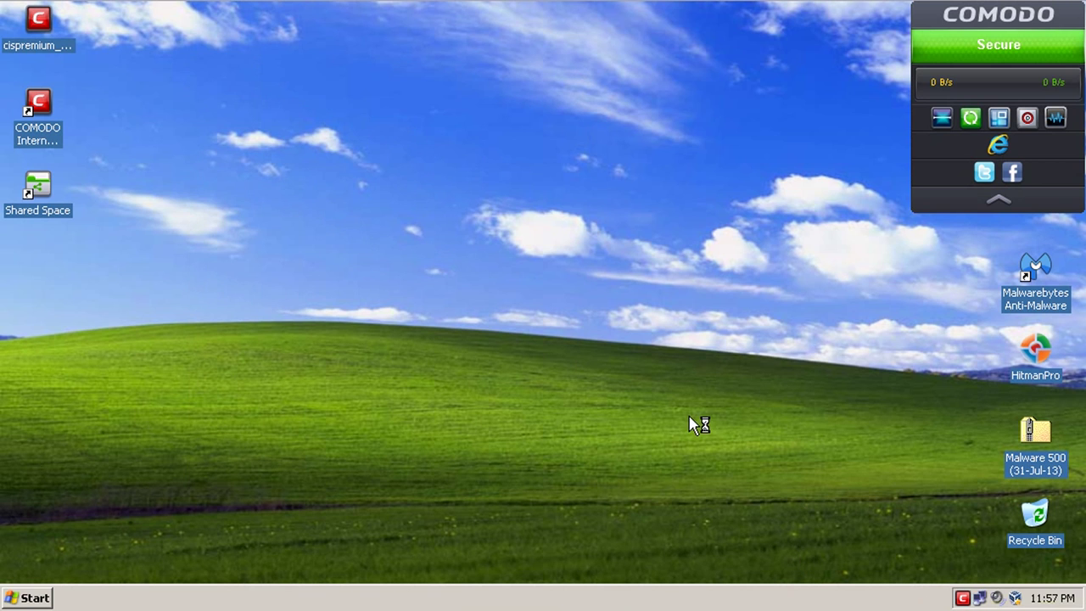